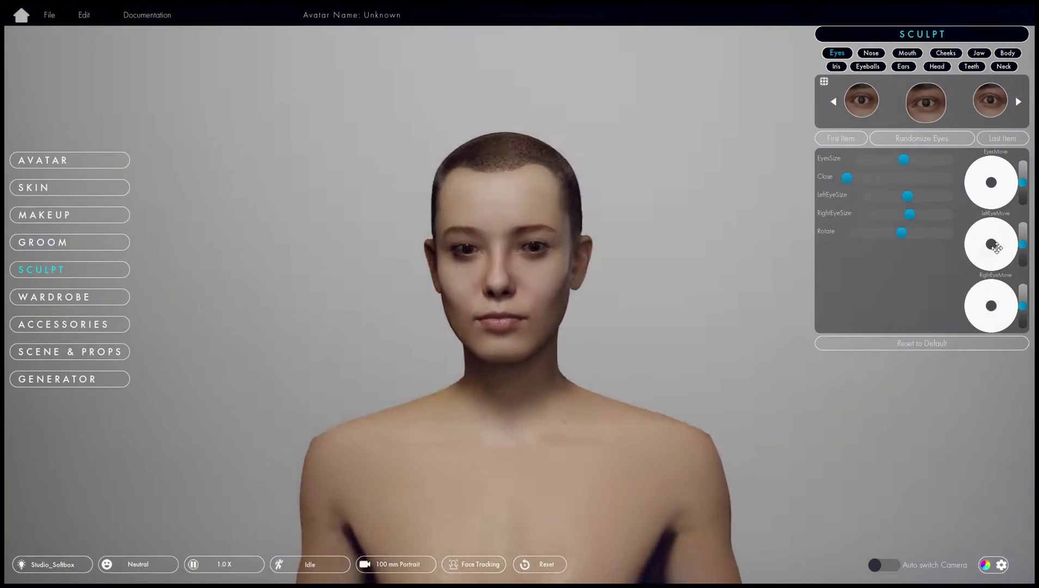
- Show the nose sculpting controls for the avatar
{"action": "left_click", "coordinate": [871, 53]}
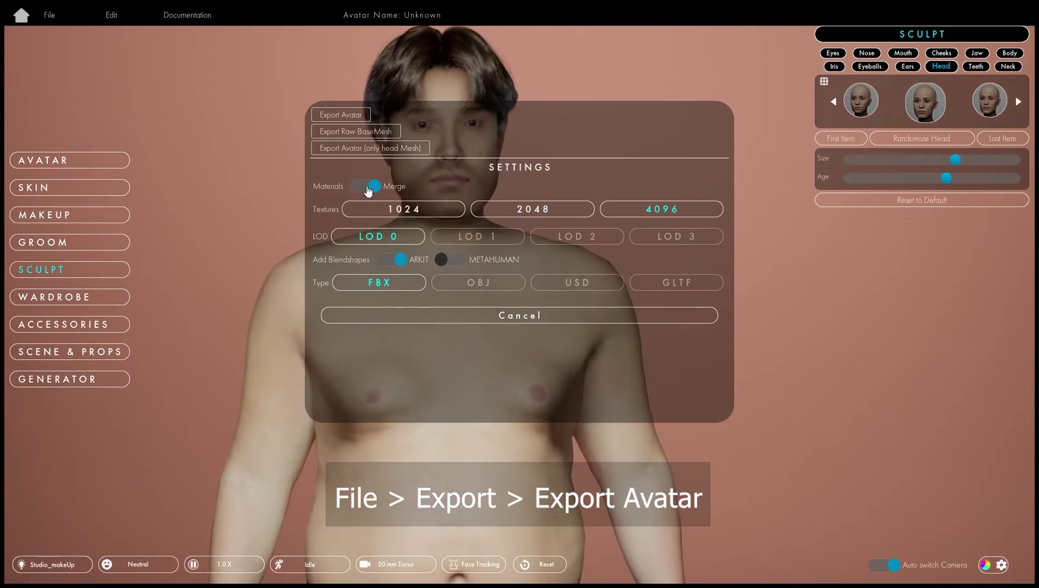
- Export the full avatar and name it MalePlusWeightHeads
{"action": "left_click", "coordinate": [344, 116]}
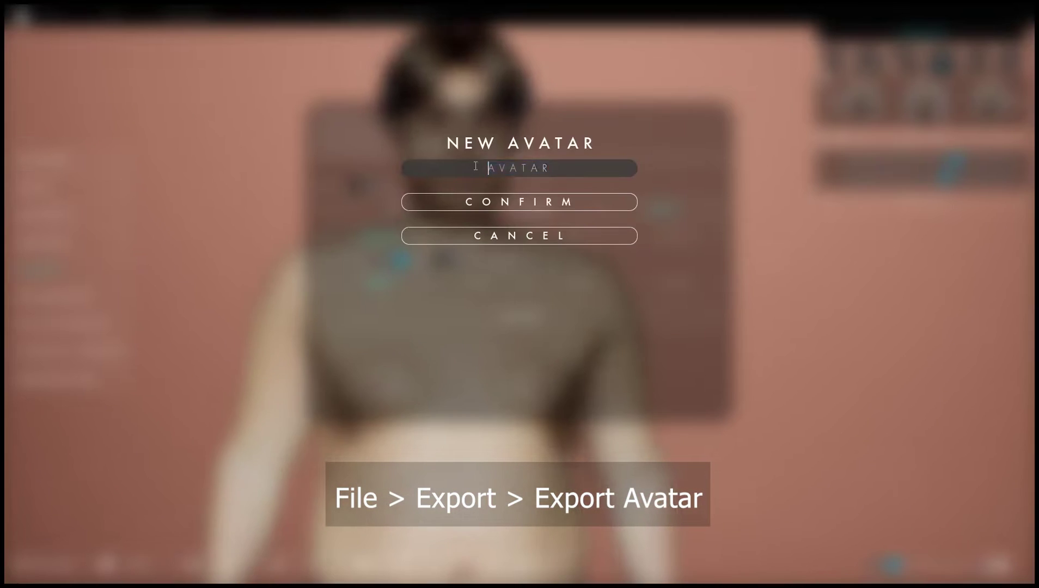
{"action": "type", "text": "Weight"}
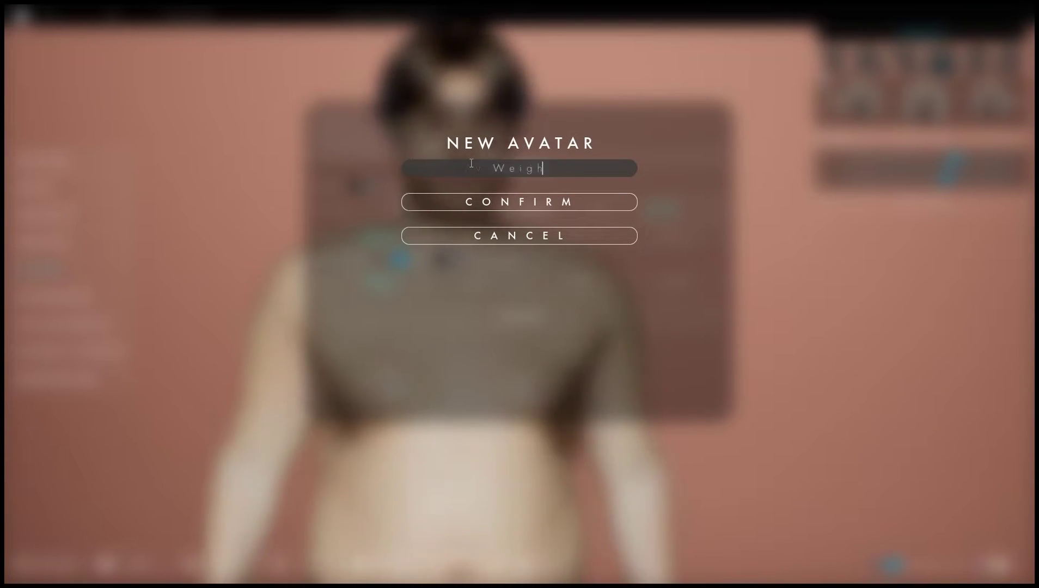
{"action": "type", "text": "Heads"}
{"action": "key", "text": "Home"}
{"action": "type", "text": "MalePlus"}
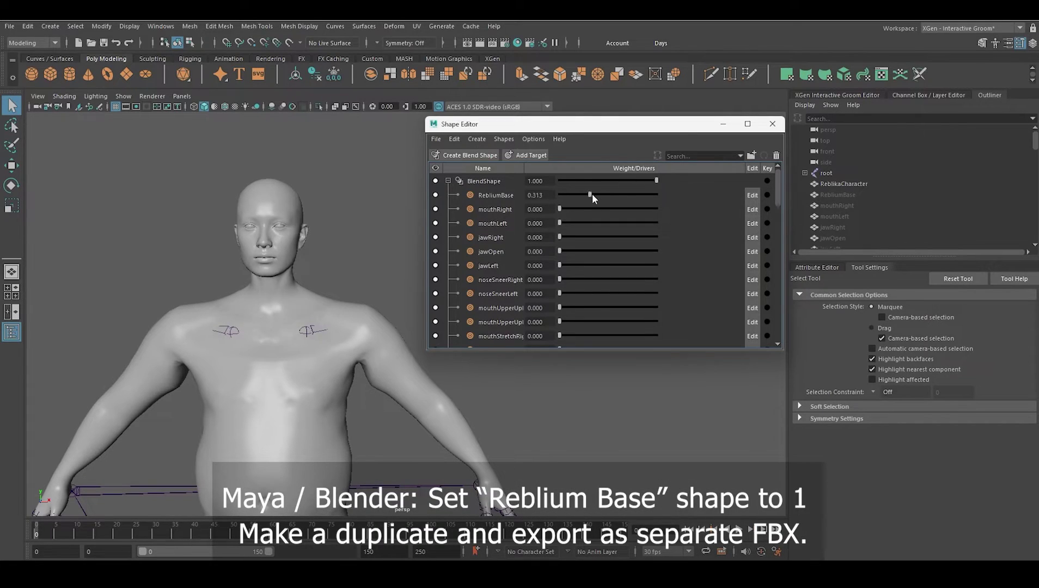
- In Maya, select the character mesh and export its ReblikaCharacter_To_MD duplicate as FBX, picking Female_Undressed_to_MD.fbx as the target file
{"action": "left_click", "coordinate": [276, 191]}
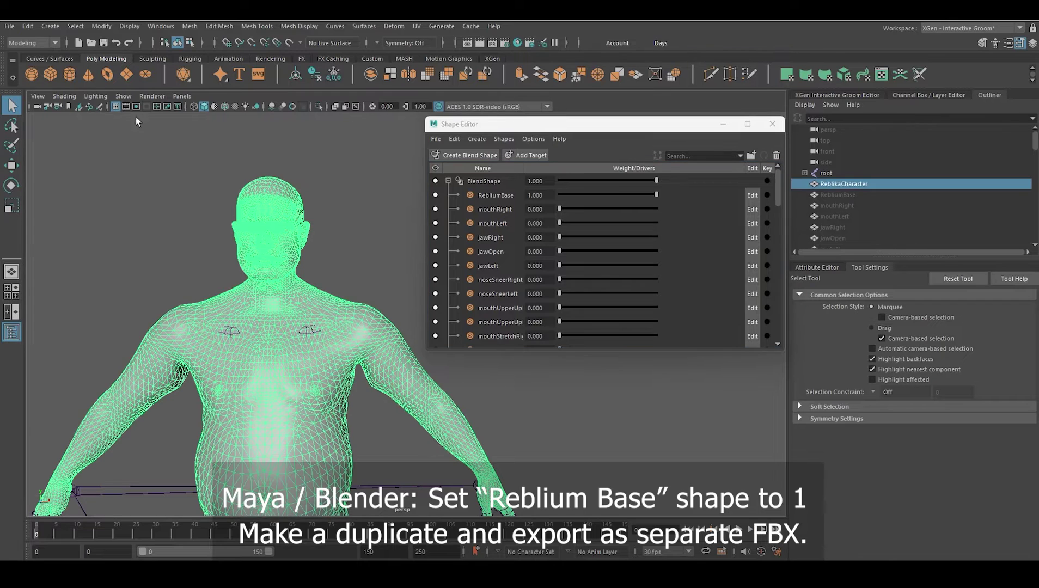
{"action": "left_click", "coordinate": [9, 26]}
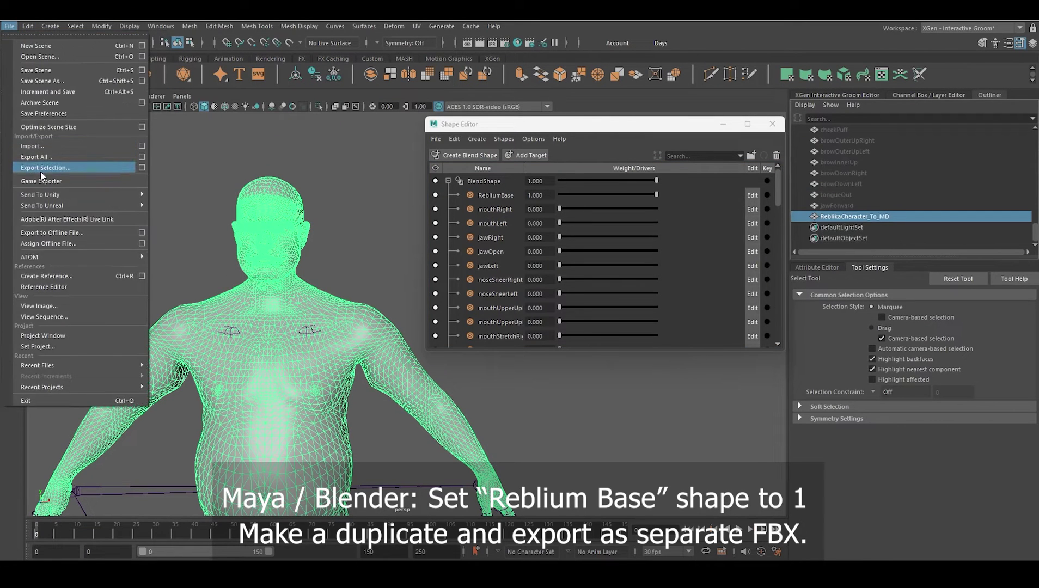
{"action": "left_click", "coordinate": [41, 169]}
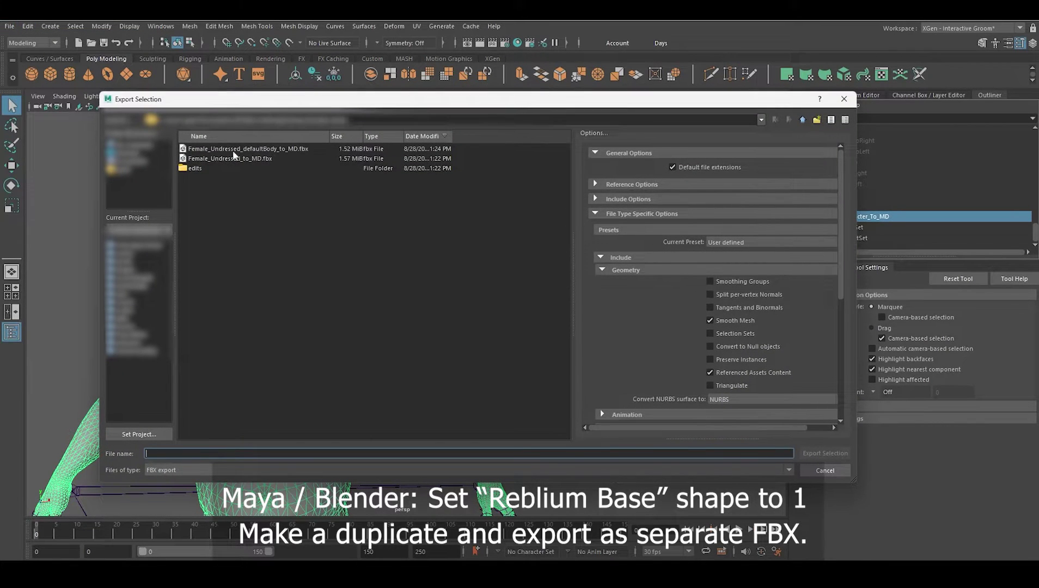
{"action": "left_click", "coordinate": [256, 159]}
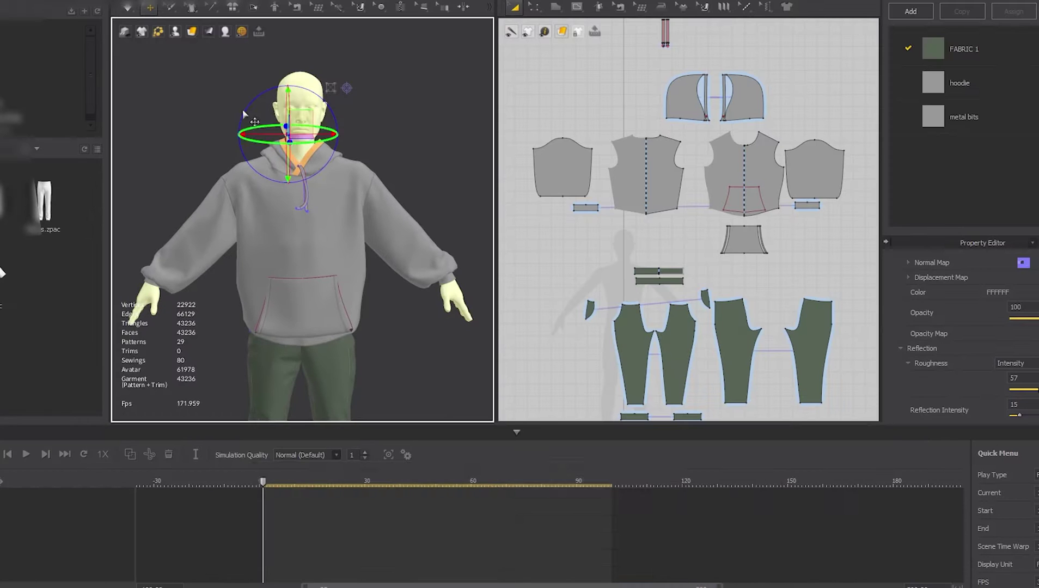
- In Marvelous Designer, import RebliumAvatarMDAvt.avt as a morph target with a morphing frame count of 30, then select the hoodie in the 3D view
{"action": "left_click", "coordinate": [11, 6]}
{"action": "left_click", "coordinate": [127, 30]}
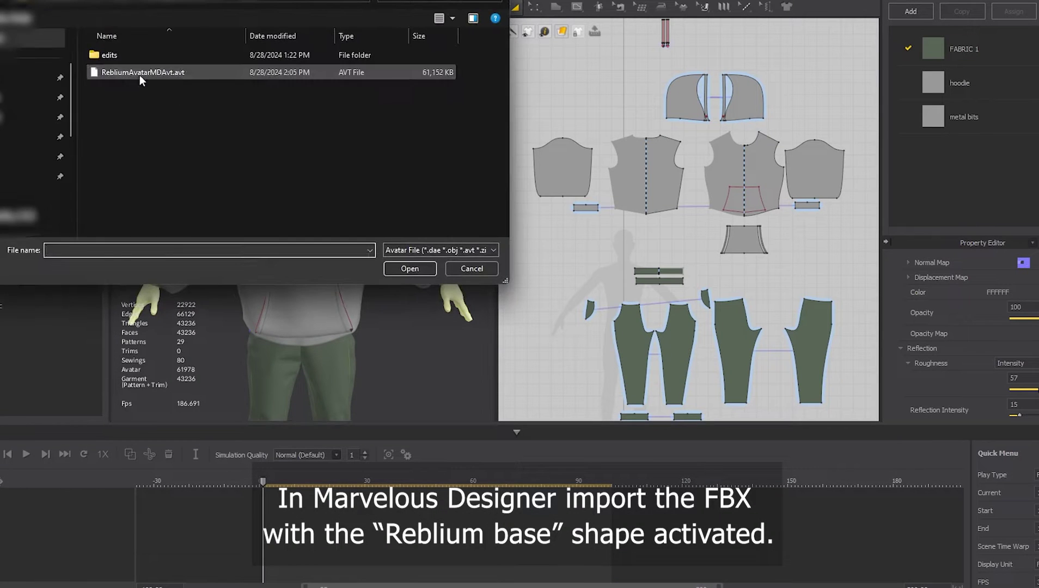
{"action": "double_click", "coordinate": [132, 73]}
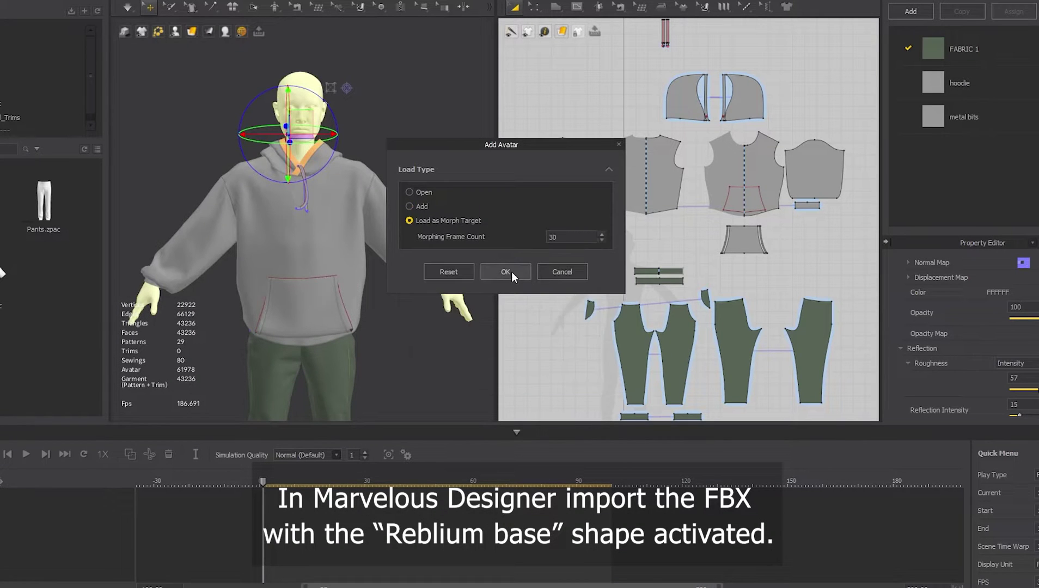
{"action": "left_click", "coordinate": [506, 272]}
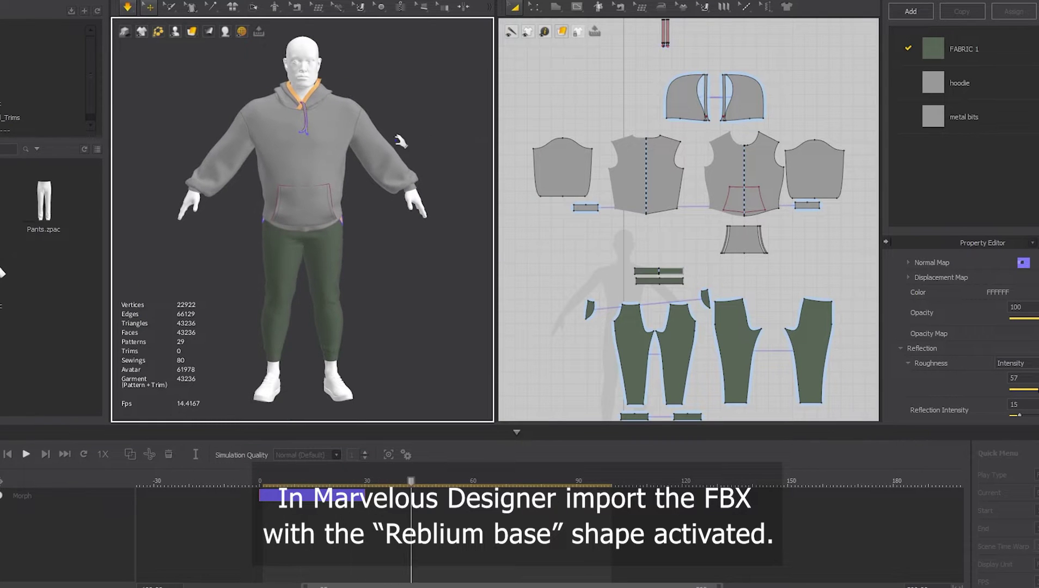
{"action": "right_click_drag", "start_coordinate": [325, 204], "coordinate": [381, 206]}
{"action": "left_click", "coordinate": [316, 201]}
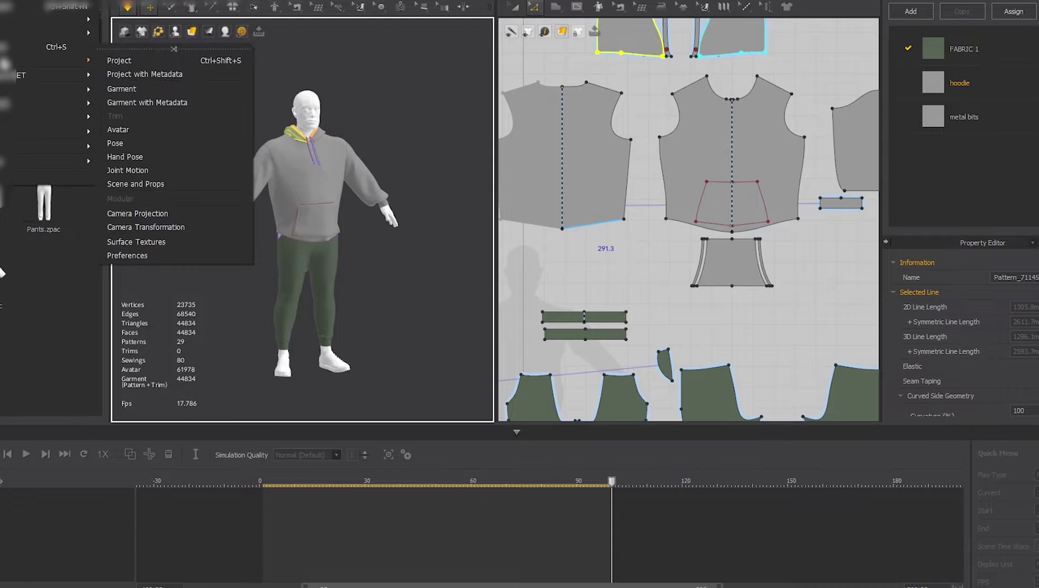
- Start a USD export of the outfit under the file name Hoodie_Full_outfit
{"action": "mouse_move", "coordinate": [8, 119]}
{"action": "left_click", "coordinate": [130, 199]}
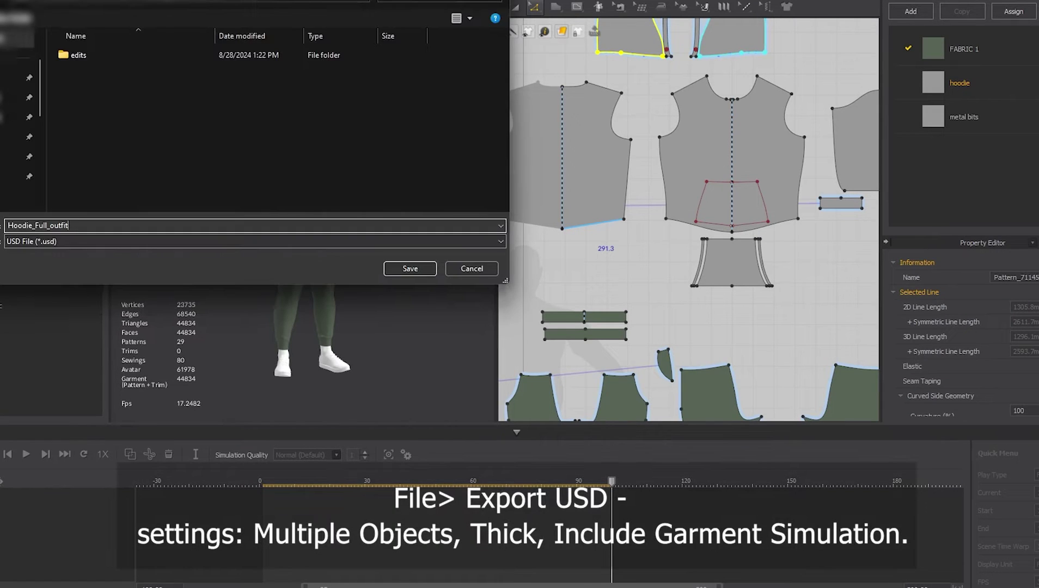
{"action": "key", "text": "Return"}
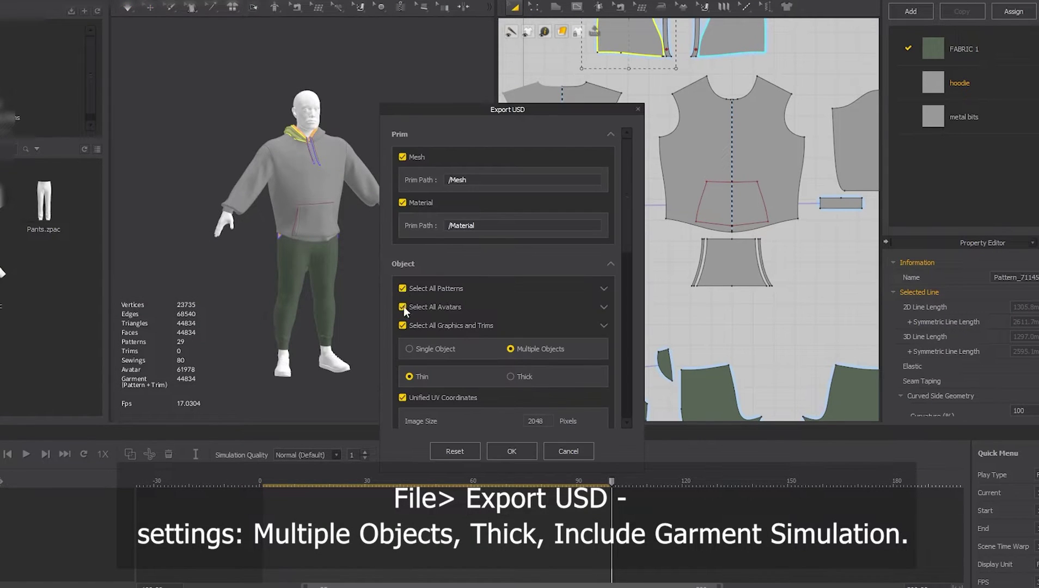
- Export all patterns as thick, multiple objects with unified UVs and garment simulation data, leaving out avatars, graphics and trims
{"action": "scroll", "coordinate": [530, 348], "scroll_direction": "down", "scroll_amount": 3}
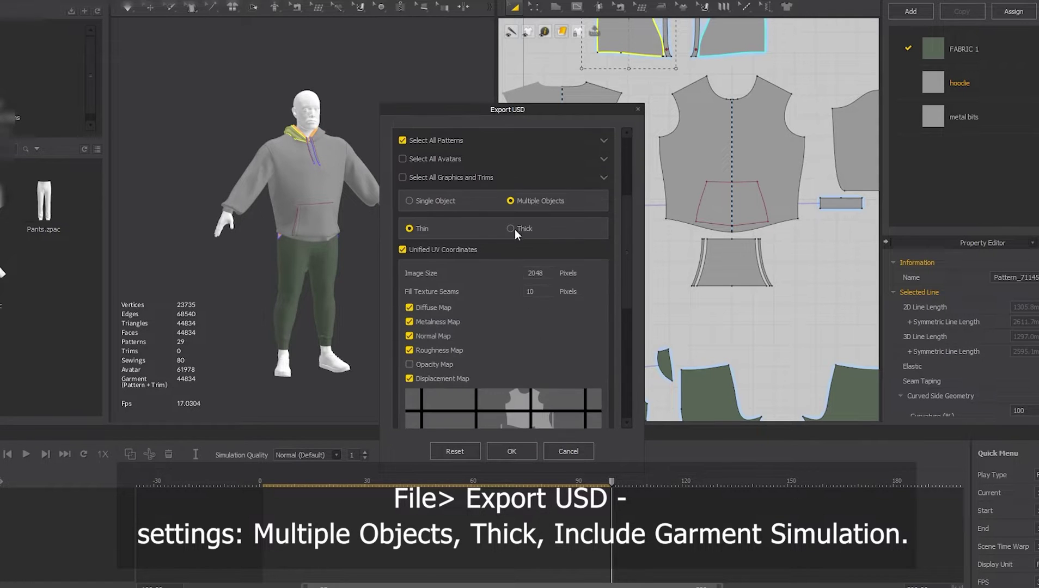
{"action": "left_click", "coordinate": [512, 229]}
{"action": "scroll", "coordinate": [490, 285], "scroll_direction": "down", "scroll_amount": 2}
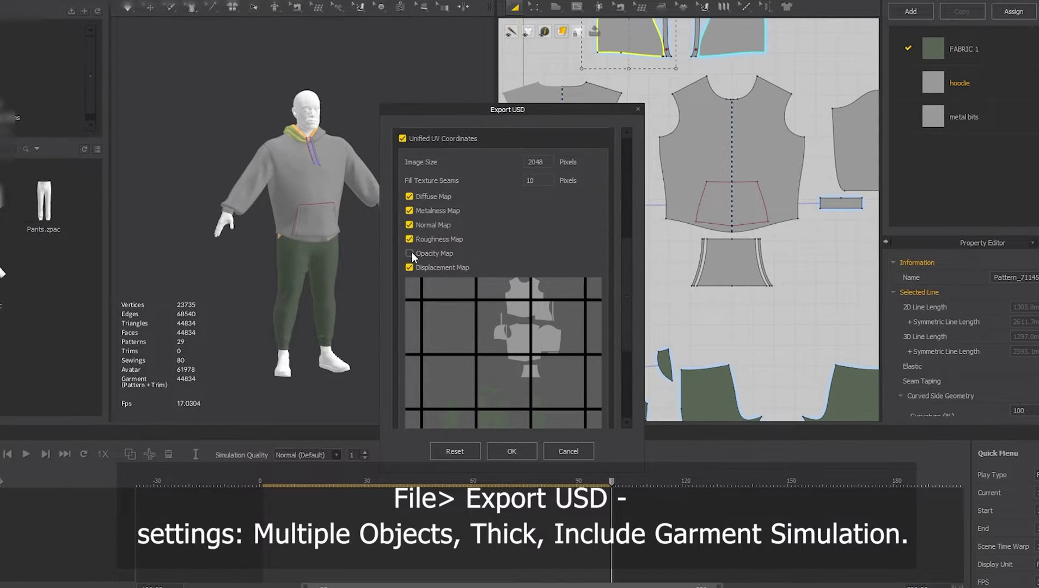
{"action": "scroll", "coordinate": [408, 294], "scroll_direction": "down", "scroll_amount": 2}
{"action": "scroll", "coordinate": [432, 260], "scroll_direction": "up", "scroll_amount": 7}
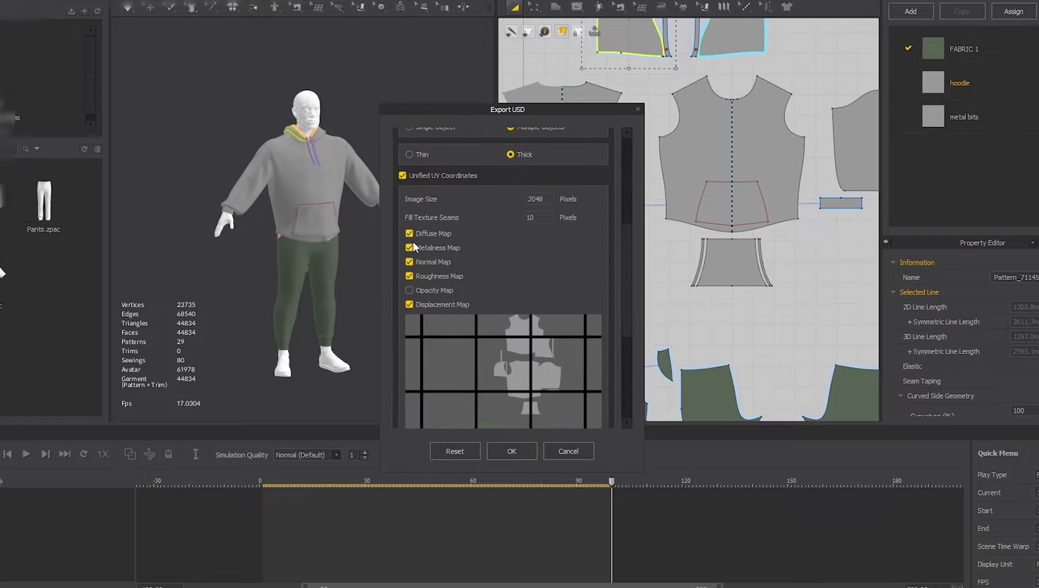
{"action": "scroll", "coordinate": [524, 426], "scroll_direction": "down", "scroll_amount": 6}
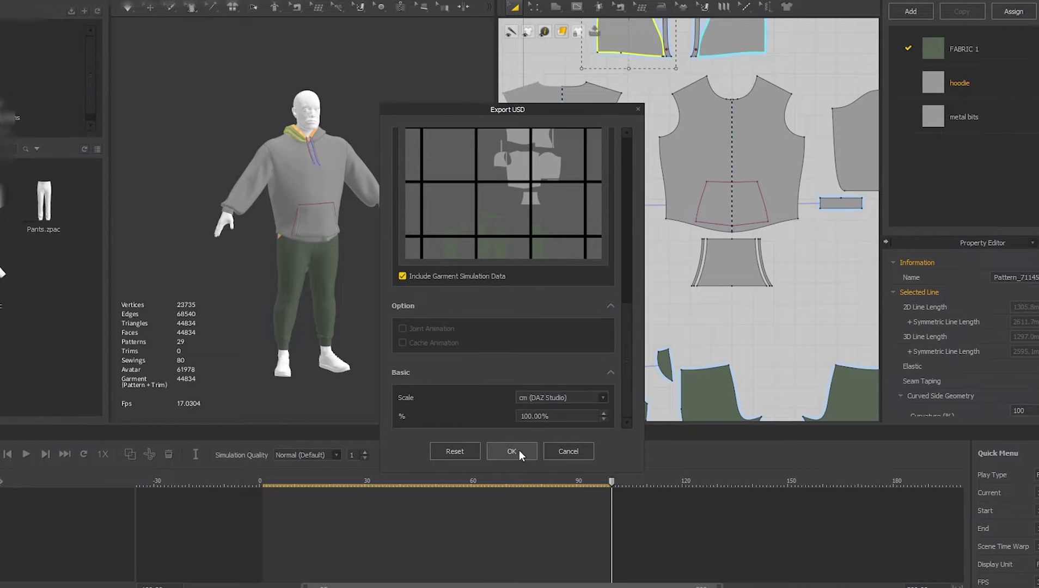
{"action": "left_click", "coordinate": [512, 451]}
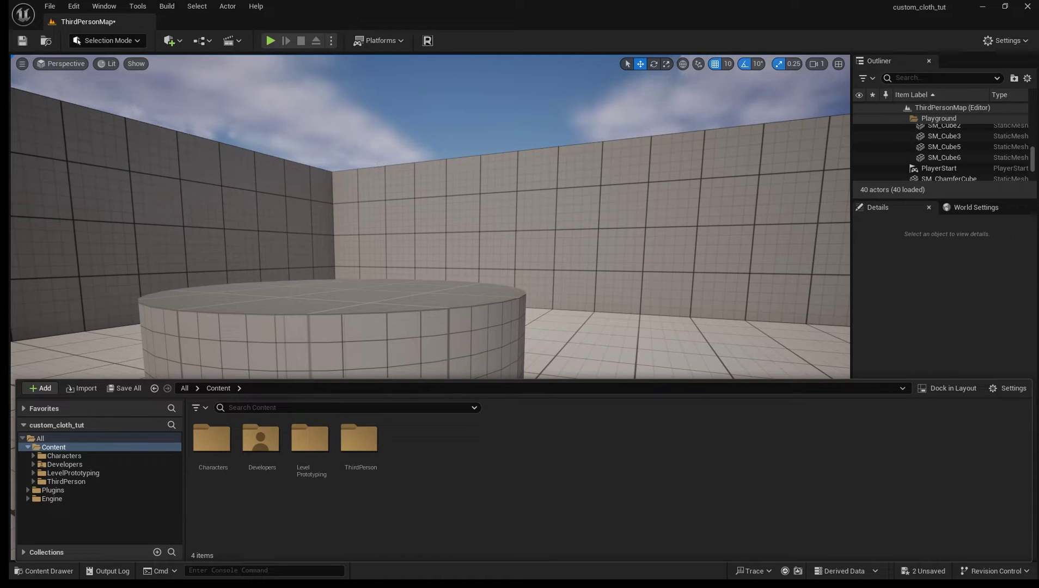
- In Unreal Editor, open the Reblium importer, enter the name Hoodie_tut and choose Male_Hoodie_Tut.DHS from the Male_Hoodie_Tut export folder
{"action": "left_click", "coordinate": [428, 40]}
{"action": "left_click", "coordinate": [493, 342]}
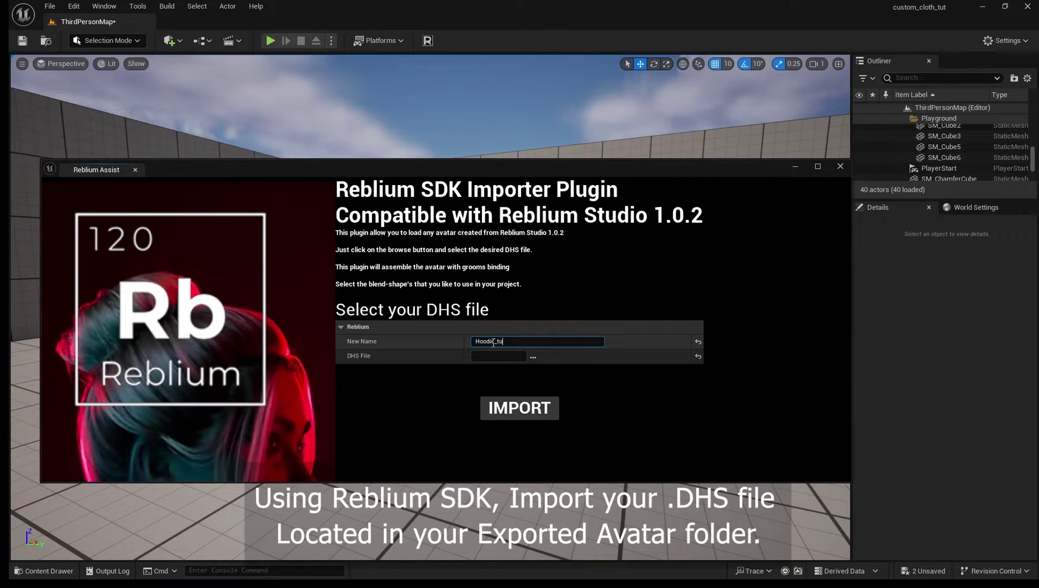
{"action": "left_click", "coordinate": [533, 357]}
{"action": "left_click", "coordinate": [196, 192]}
{"action": "scroll", "coordinate": [224, 267], "scroll_direction": "down", "scroll_amount": 3}
{"action": "double_click", "coordinate": [230, 299]}
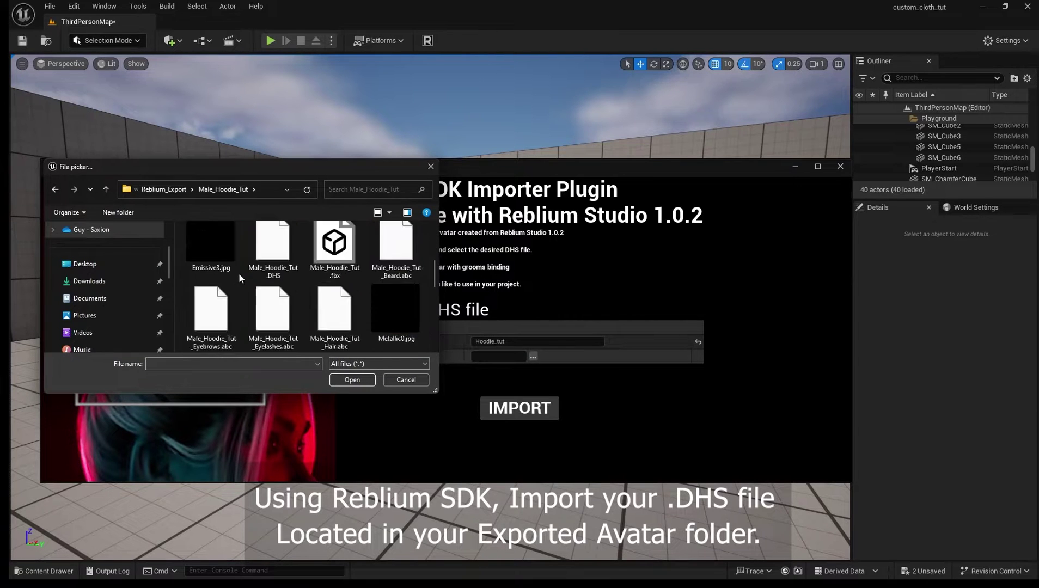
{"action": "double_click", "coordinate": [276, 268]}
- Change the new avatar's name to Male_hoodie_tut and import it
{"action": "left_click", "coordinate": [478, 343]}
{"action": "key", "text": "BackSpace"}
{"action": "type", "text": "Male_h"}
{"action": "left_click_drag", "start_coordinate": [604, 355], "coordinate": [579, 356]}
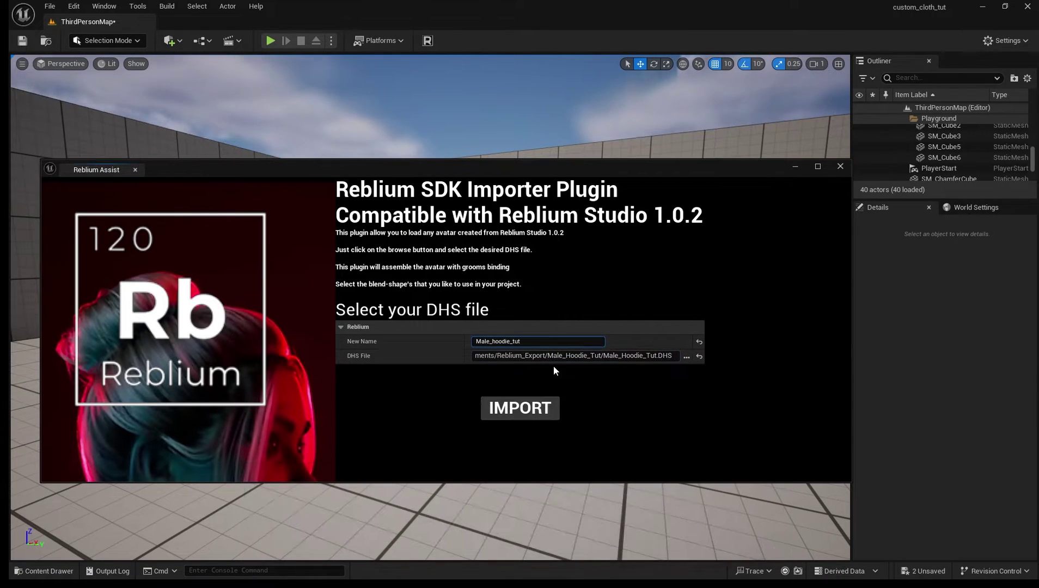
{"action": "left_click", "coordinate": [514, 412]}
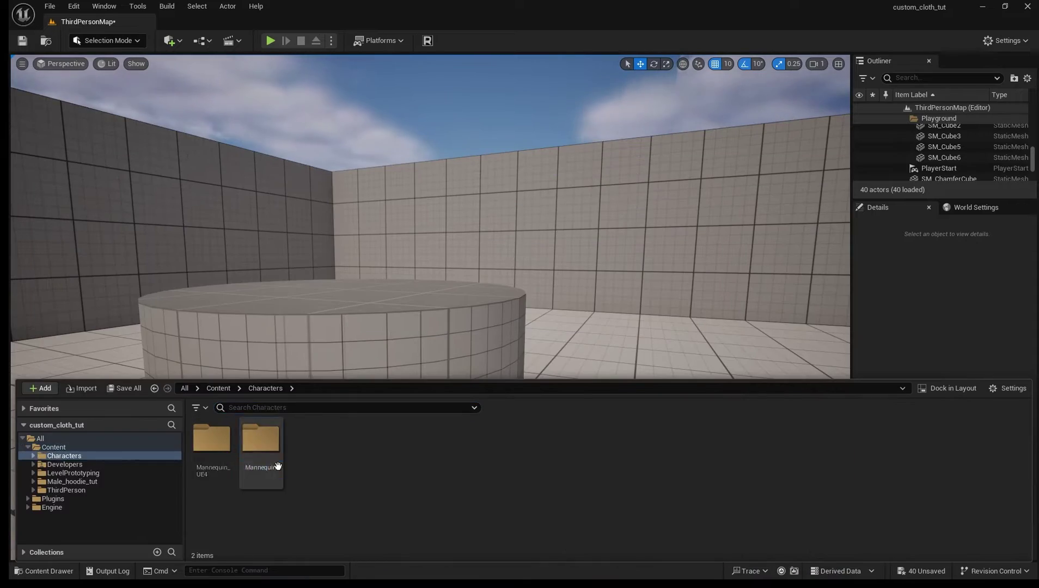
- Place the character asset from the Male_hoodie_tut content folder into the level near the round platform
{"action": "double_click", "coordinate": [277, 467]}
{"action": "left_click", "coordinate": [72, 500]}
{"action": "left_click", "coordinate": [260, 443]}
{"action": "left_click_drag", "start_coordinate": [260, 442], "coordinate": [578, 343]}
{"action": "right_click_drag", "start_coordinate": [577, 343], "coordinate": [545, 316]}
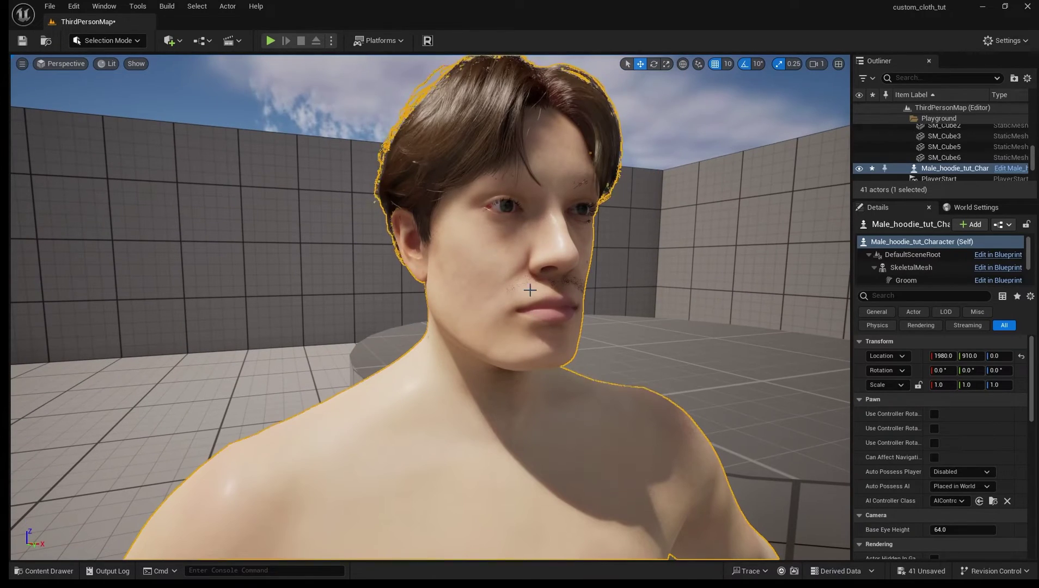
- Enable Support Compute Skin Cache in the project settings and restart the editor
{"action": "left_click", "coordinate": [101, 6]}
{"action": "mouse_move", "coordinate": [74, 7]}
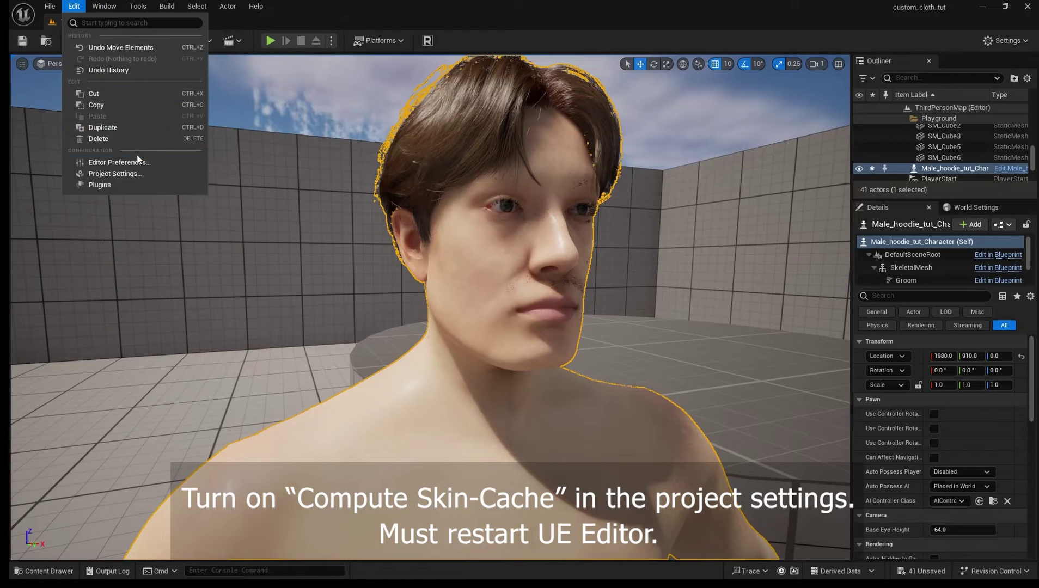
{"action": "left_click", "coordinate": [136, 174]}
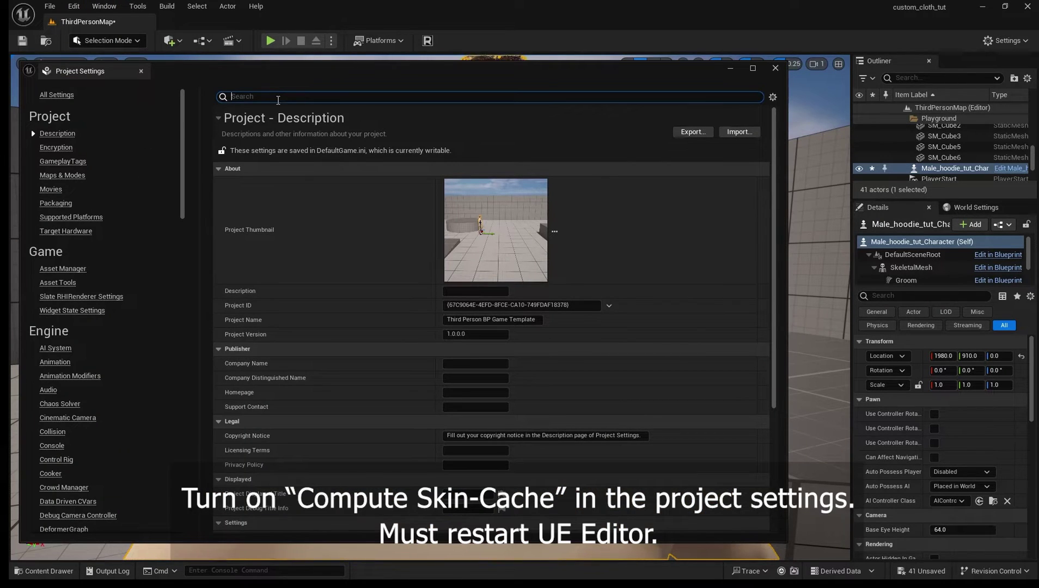
{"action": "left_click", "coordinate": [278, 100]}
{"action": "type", "text": "skin cach"}
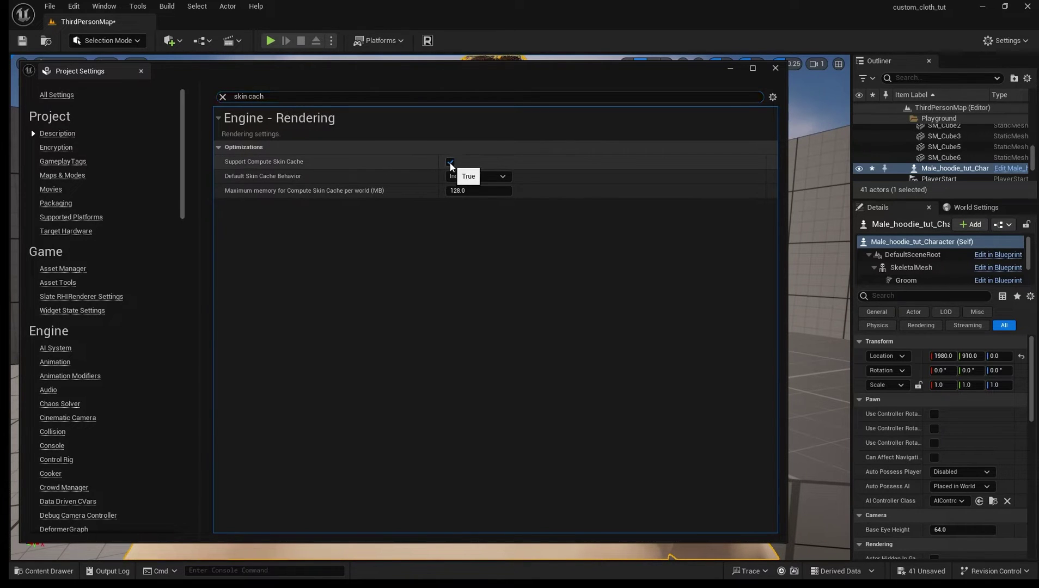
{"action": "left_click", "coordinate": [935, 543]}
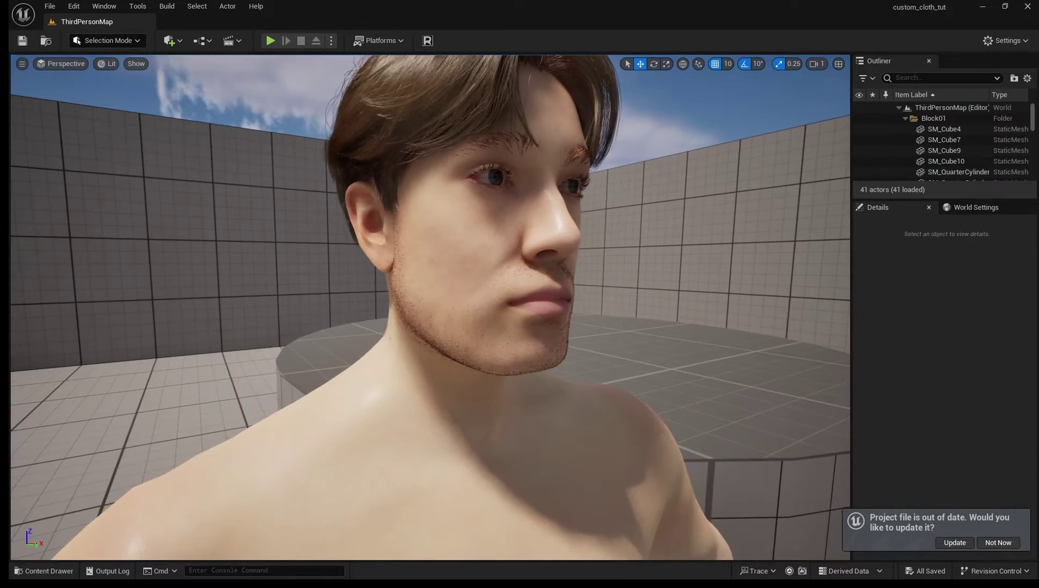
- Select the character in the level and check which binding assets its Groom1 and Groom2 components use
{"action": "scroll", "coordinate": [403, 183], "scroll_direction": "down", "scroll_amount": 3}
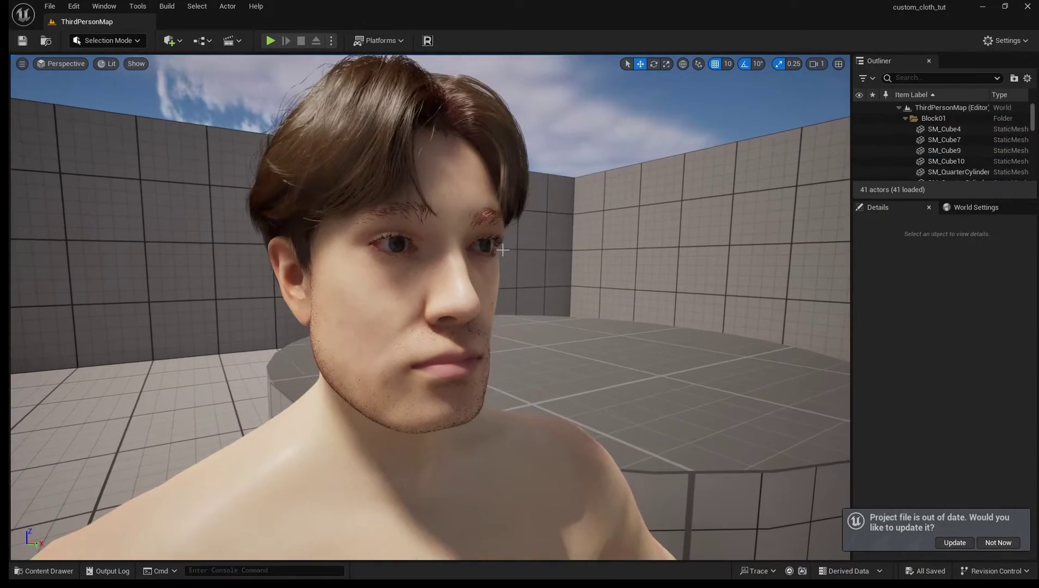
{"action": "left_click", "coordinate": [378, 163]}
{"action": "left_click", "coordinate": [915, 277]}
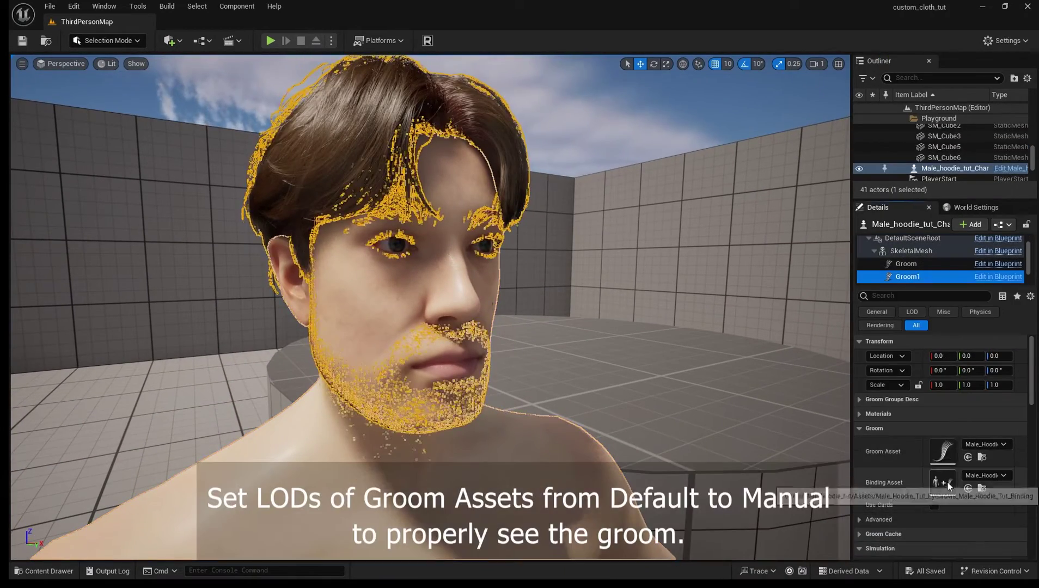
{"action": "scroll", "coordinate": [893, 251], "scroll_direction": "down", "scroll_amount": 1}
{"action": "left_click", "coordinate": [908, 272]}
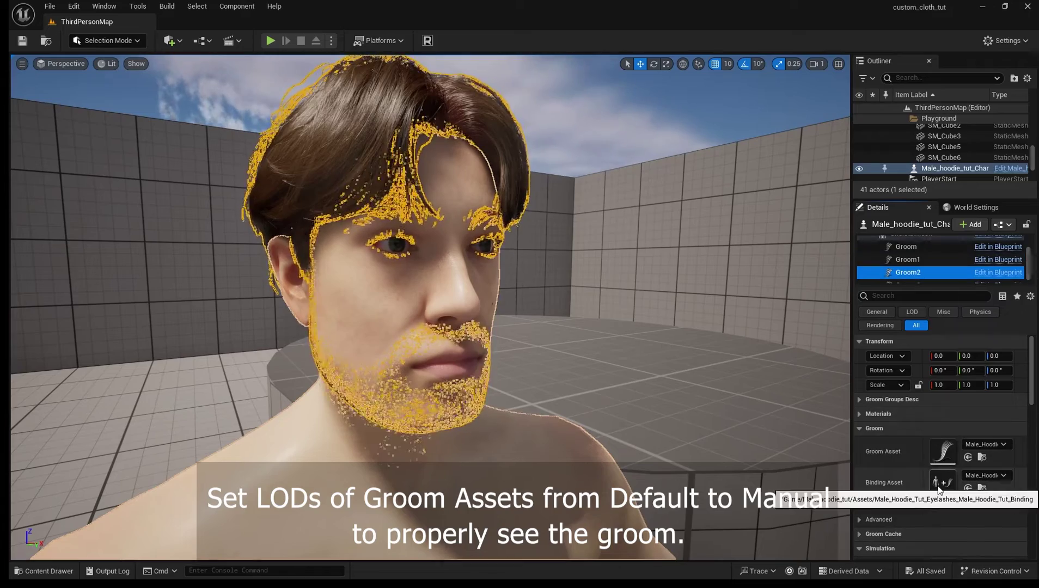
- Set the LOD mode of the Groom1 component's eyebrow groom asset to Manual and close the asset
{"action": "left_click", "coordinate": [915, 260]}
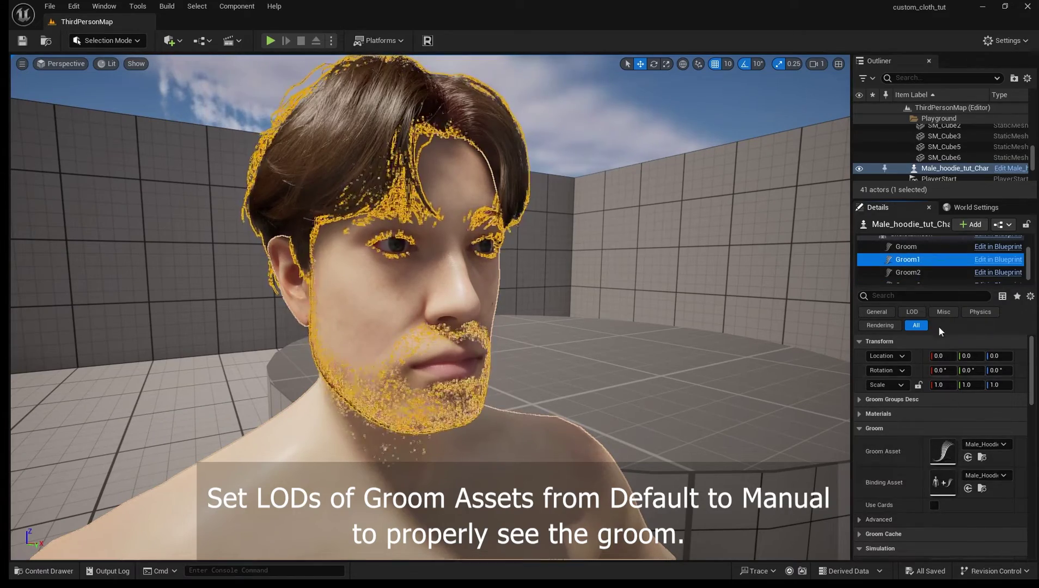
{"action": "double_click", "coordinate": [943, 451]}
{"action": "left_click", "coordinate": [859, 197]}
{"action": "left_click", "coordinate": [850, 211]}
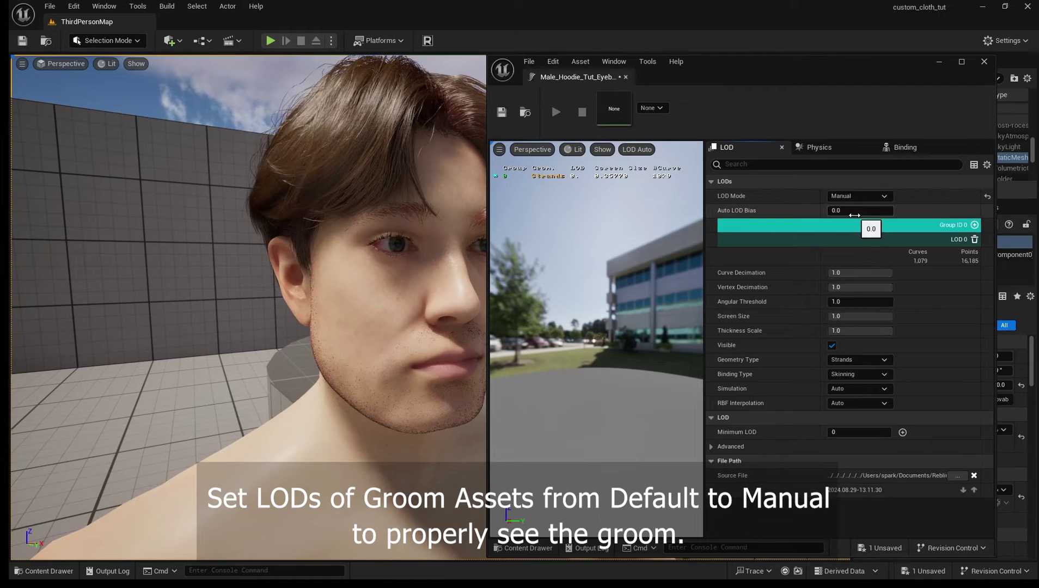
{"action": "left_click", "coordinate": [626, 77]}
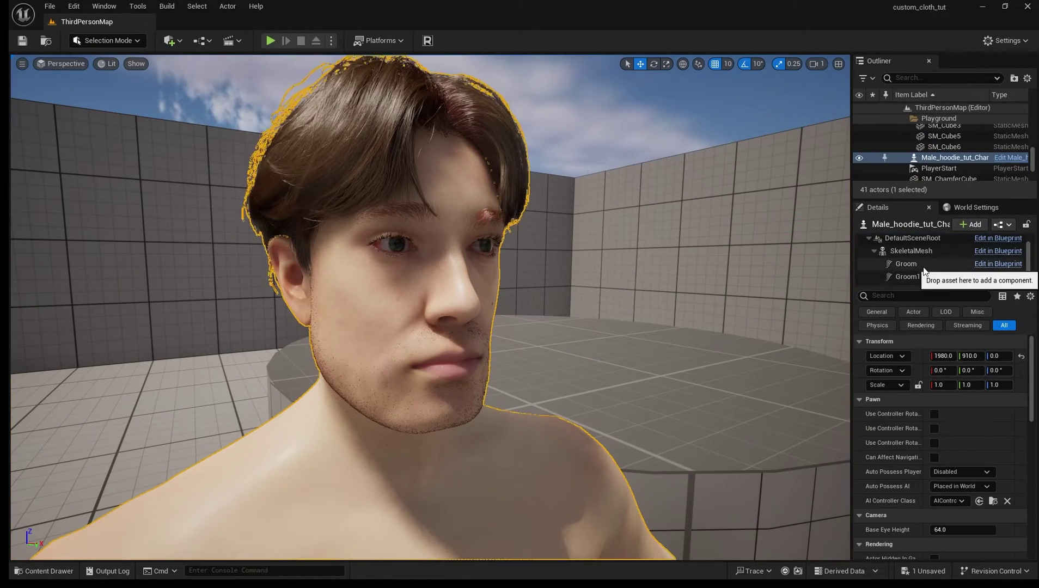
- Open the Male_Hoodie_Tut_Beard groom asset used by the character's groom component
{"action": "left_click", "coordinate": [910, 267]}
{"action": "double_click", "coordinate": [943, 452]}
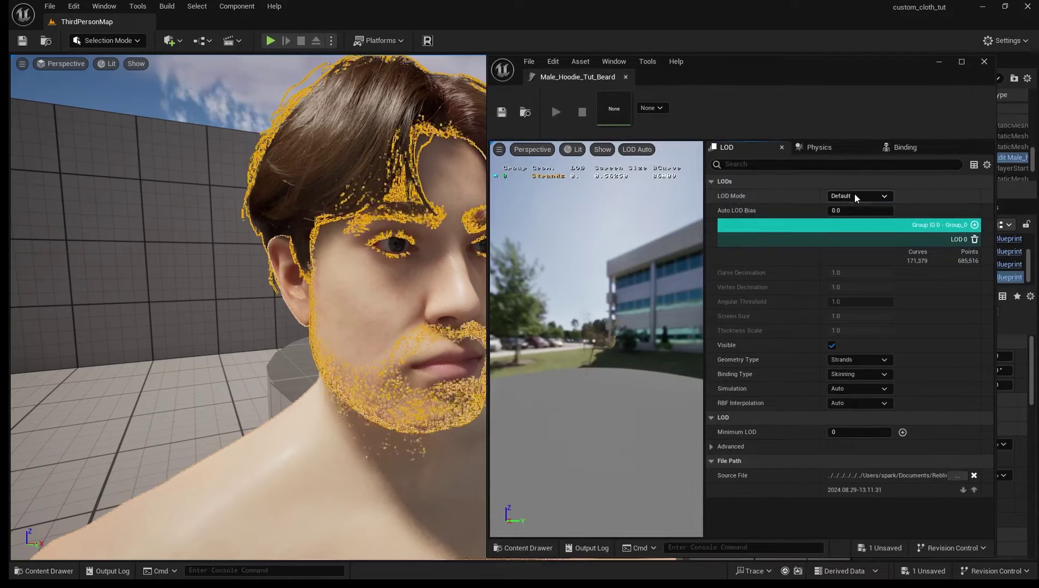
- Enable the Chaos Cloth Asset and Chaos Cloth Asset Editor plugins and accept the use of each beta plugin
{"action": "left_click", "coordinate": [73, 6]}
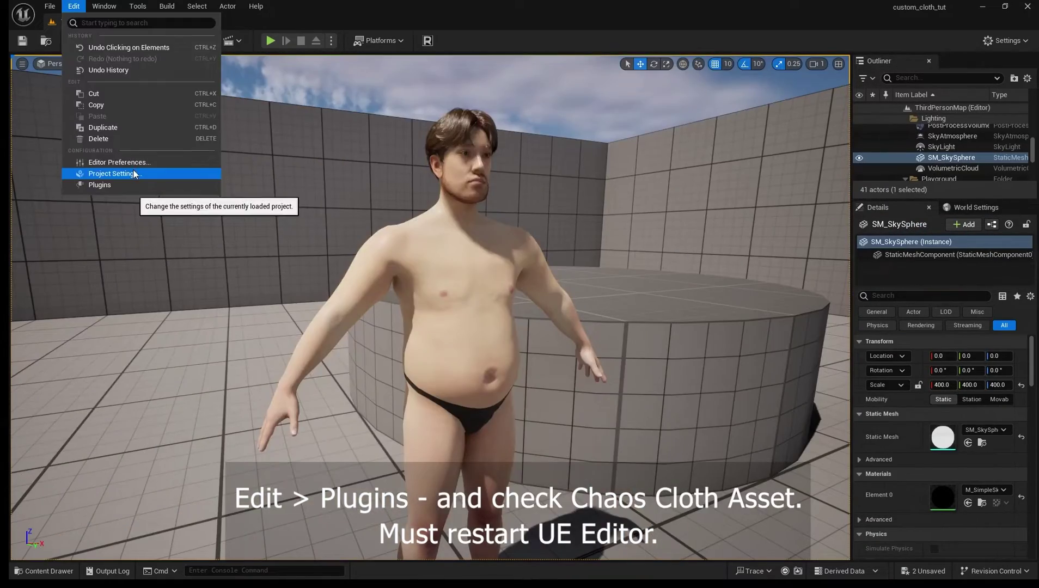
{"action": "left_click", "coordinate": [103, 184]}
{"action": "type", "text": "cloth"}
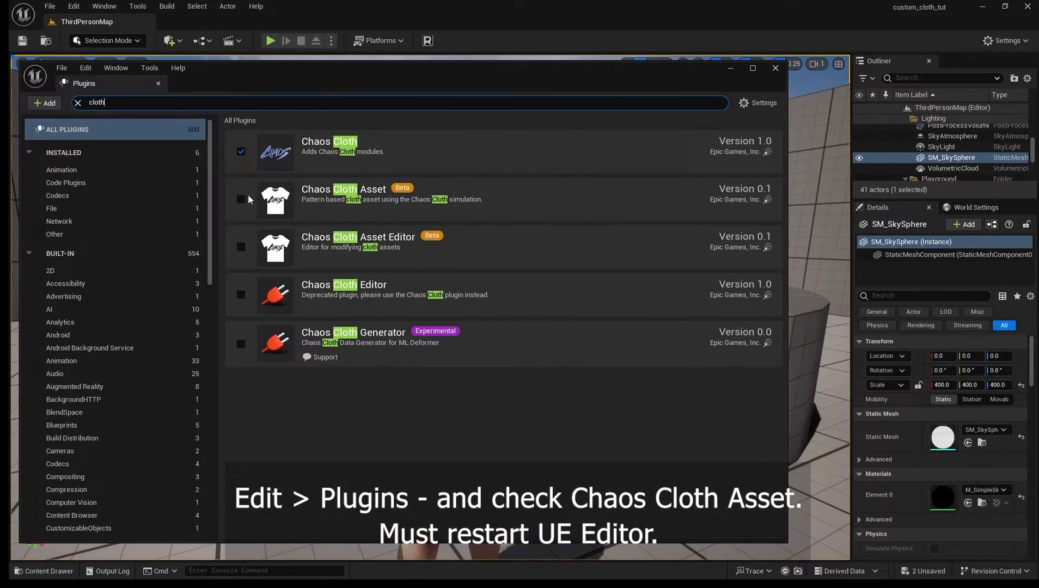
{"action": "left_click", "coordinate": [241, 199]}
{"action": "left_click", "coordinate": [602, 323]}
{"action": "left_click", "coordinate": [240, 247]}
{"action": "left_click", "coordinate": [604, 323]}
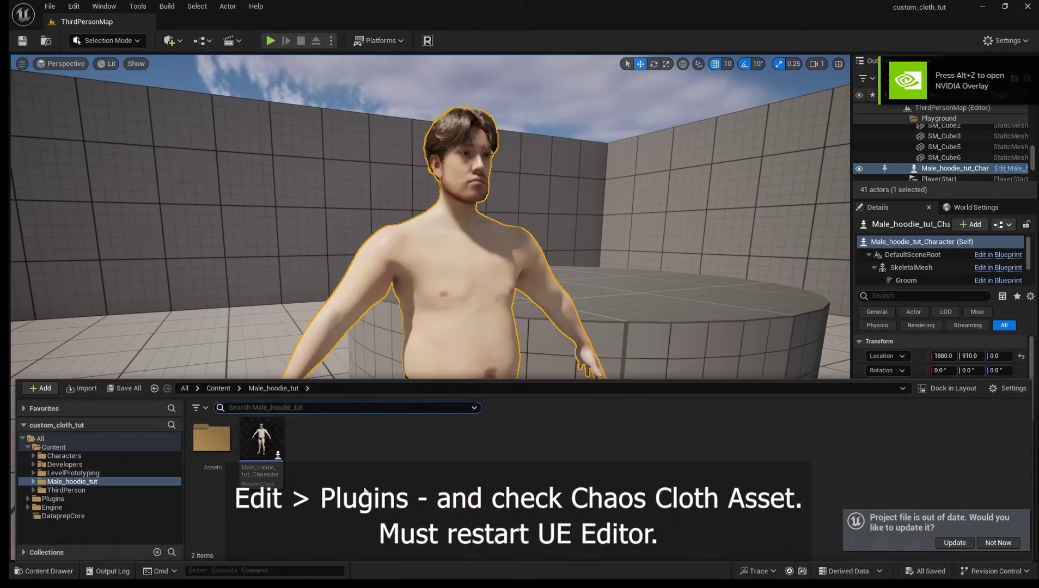
- Create a cloth asset named Hoodie_FullOutfit in the Male_hoodie_tut folder and open it in a maximized editor
{"action": "right_click", "coordinate": [330, 464]}
{"action": "mouse_move", "coordinate": [381, 407]}
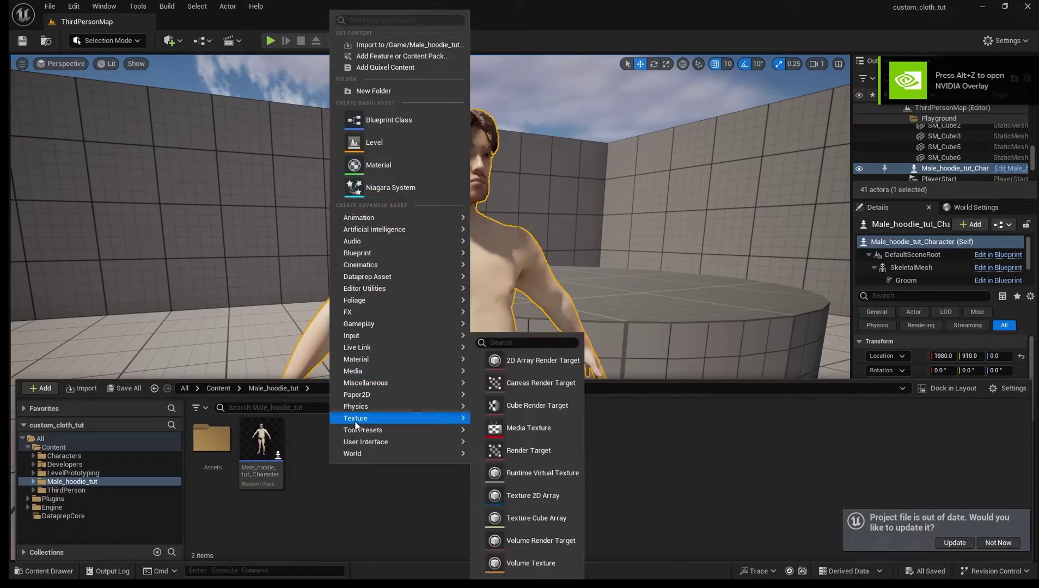
{"action": "left_click", "coordinate": [508, 424]}
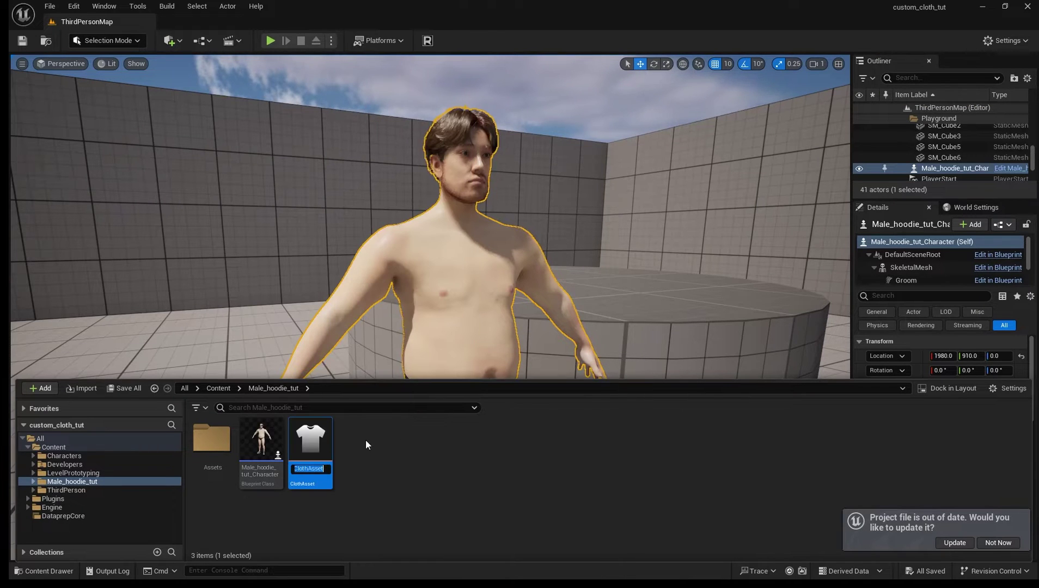
{"action": "type", "text": "MaleFullOutfit"}
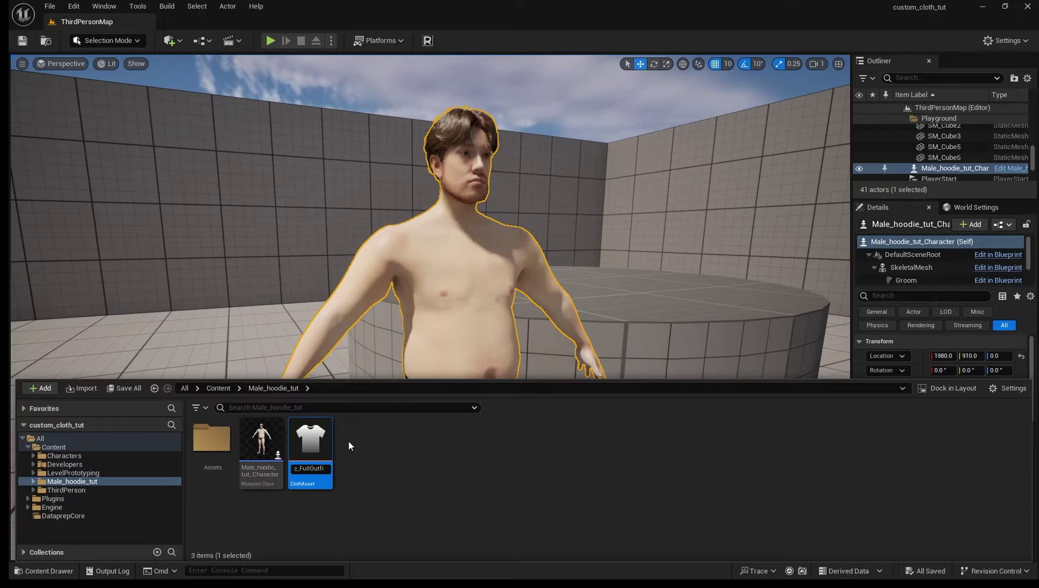
{"action": "key", "text": "Return"}
{"action": "double_click", "coordinate": [262, 444]}
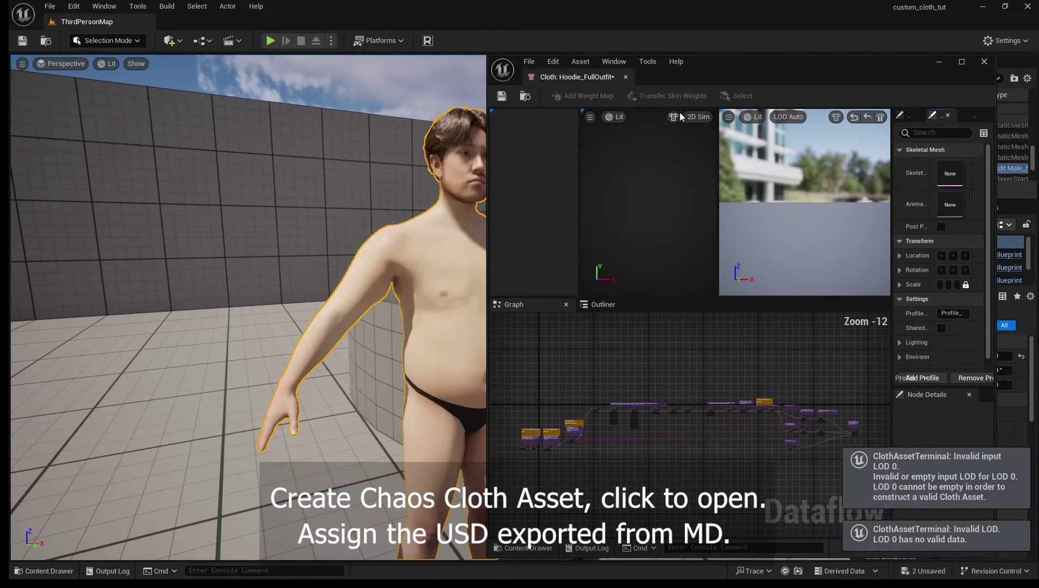
{"action": "double_click", "coordinate": [730, 64]}
- Import the garment file Hoodie_Full_outfit.usd through the USDImport node of the cloth dataflow graph
{"action": "scroll", "coordinate": [50, 452], "scroll_direction": "up", "scroll_amount": 3}
{"action": "scroll", "coordinate": [51, 454], "scroll_direction": "up", "scroll_amount": 3}
{"action": "scroll", "coordinate": [131, 416], "scroll_direction": "up", "scroll_amount": 2}
{"action": "right_click_drag", "start_coordinate": [135, 415], "coordinate": [487, 498]}
{"action": "scroll", "coordinate": [389, 471], "scroll_direction": "up", "scroll_amount": 3}
{"action": "right_click_drag", "start_coordinate": [372, 466], "coordinate": [388, 547]}
{"action": "left_click", "coordinate": [235, 489]}
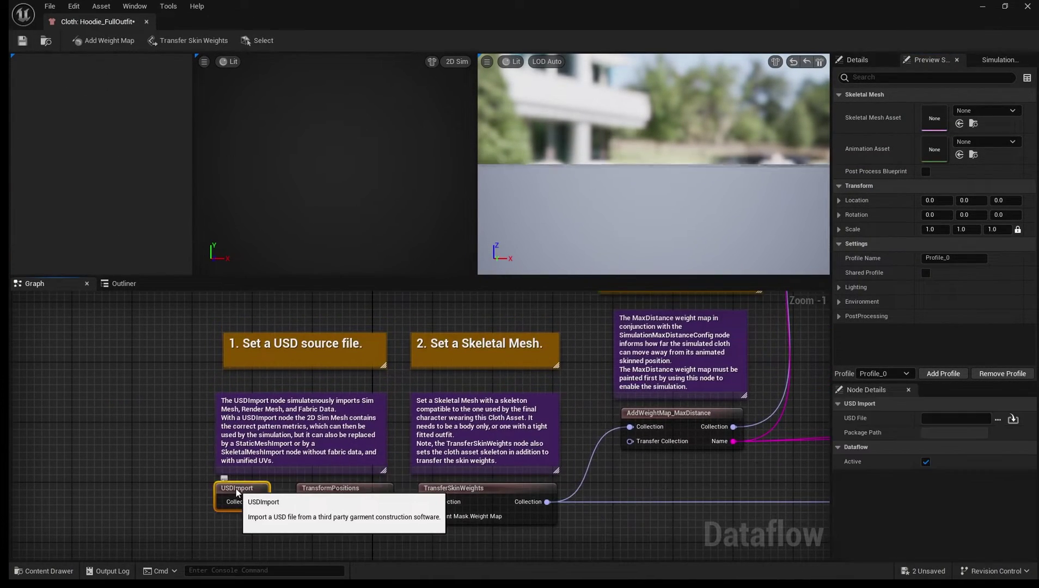
{"action": "left_click", "coordinate": [1013, 419]}
{"action": "left_click", "coordinate": [189, 116]}
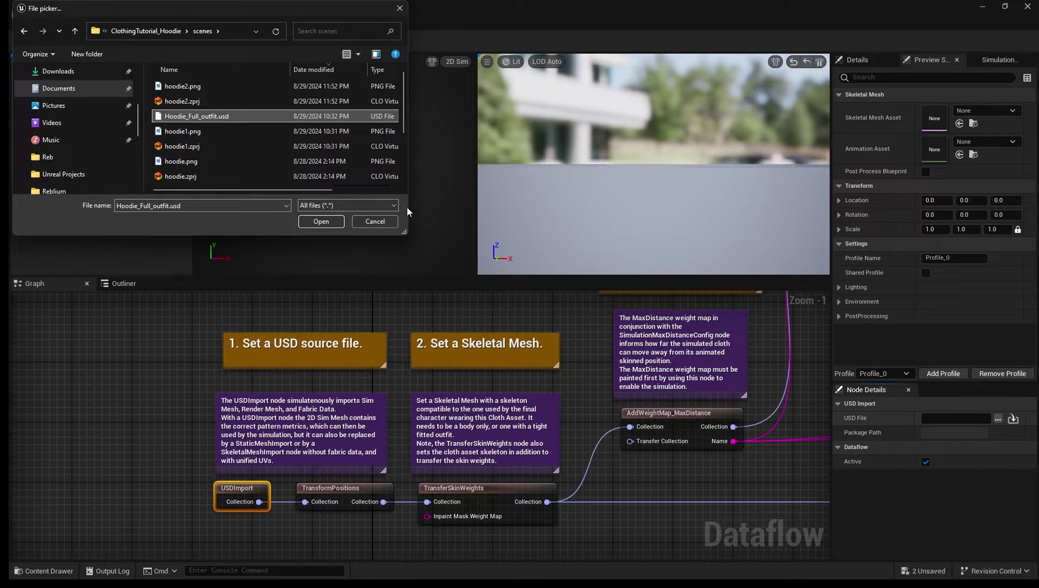
{"action": "left_click", "coordinate": [321, 222]}
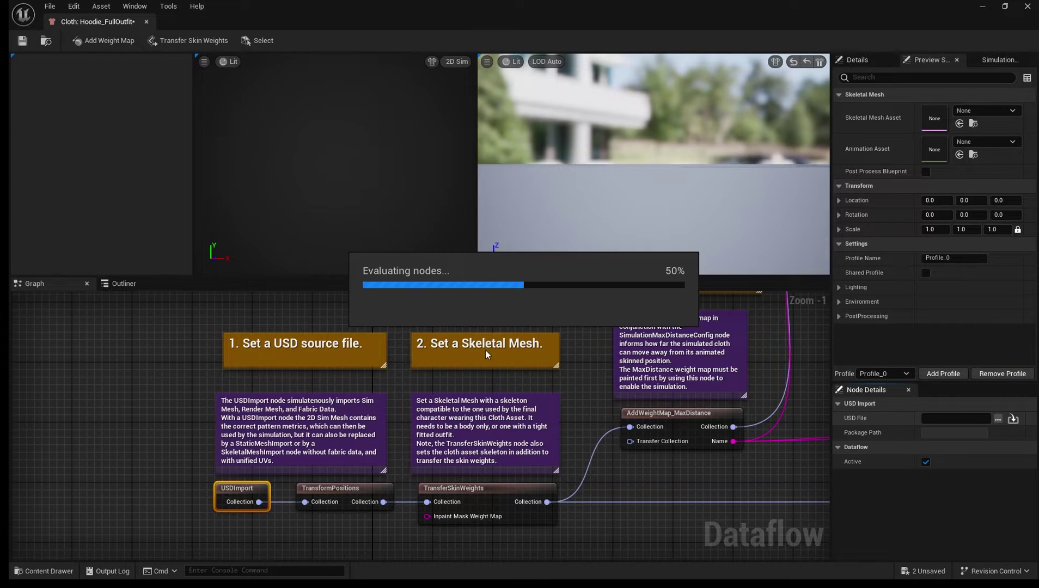
{"action": "left_click", "coordinate": [951, 420]}
{"action": "left_click", "coordinate": [952, 419]}
{"action": "mouse_move", "coordinate": [647, 112]}
{"action": "right_mouse_down"}
{"action": "mouse_move", "coordinate": [675, 117]}
{"action": "mouse_move", "coordinate": [648, 128]}
{"action": "mouse_move", "coordinate": [692, 133]}
{"action": "mouse_move", "coordinate": [654, 120]}
{"action": "right_mouse_up"}
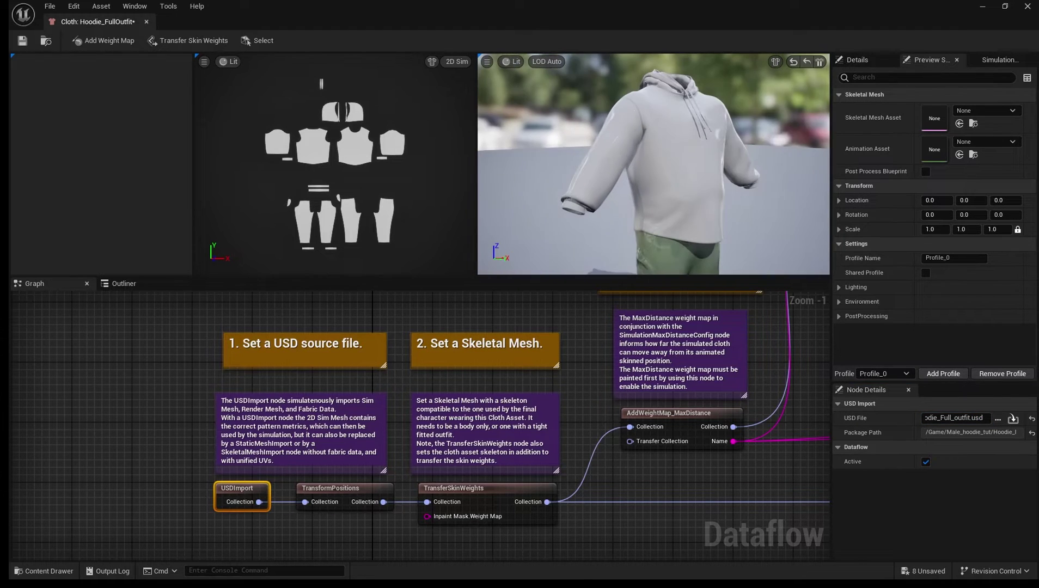
- Transfer skin weights to the garment from the Male_Hoodie_Tut skeletal mesh using the TransferSkinWeights node, then review the node's settings
{"action": "left_click", "coordinate": [482, 488]}
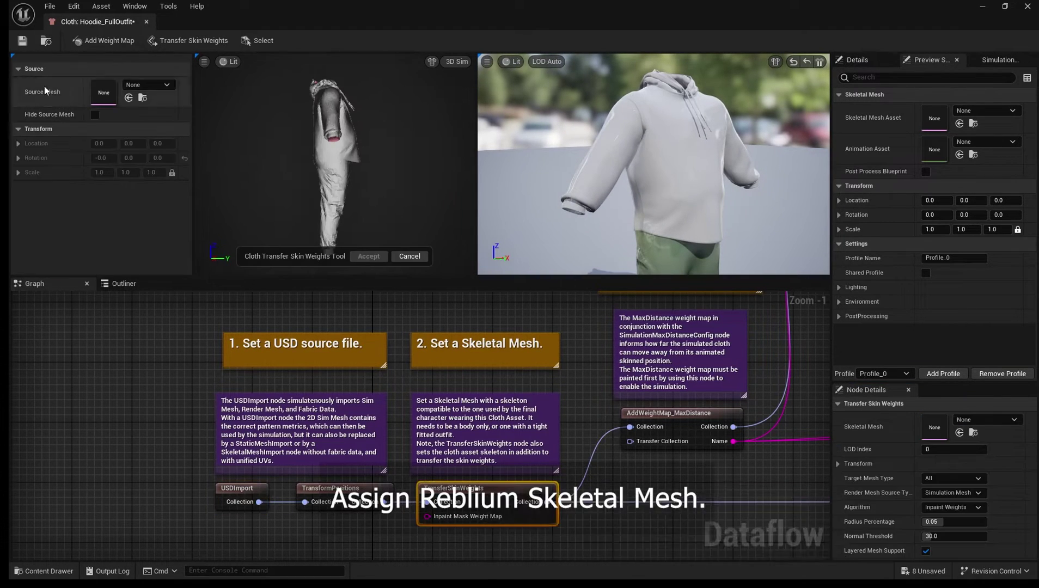
{"action": "left_click", "coordinate": [148, 86]}
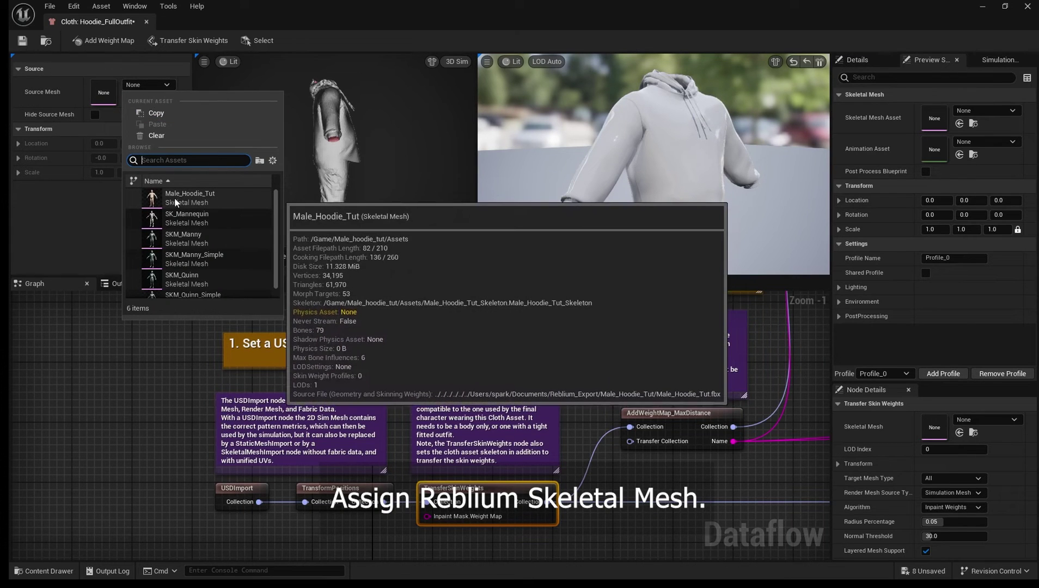
{"action": "left_click", "coordinate": [187, 197]}
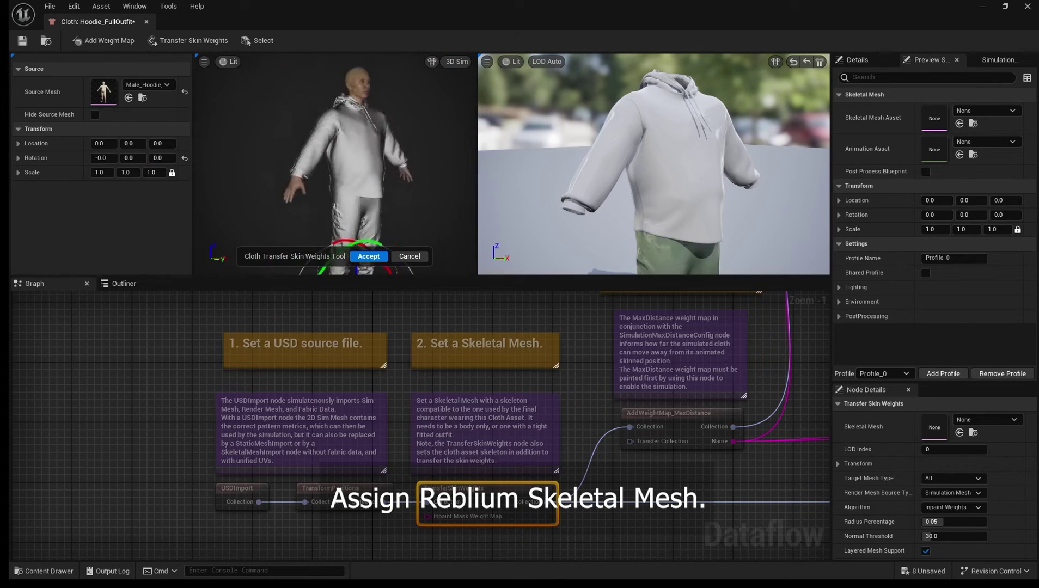
{"action": "left_click", "coordinate": [371, 256]}
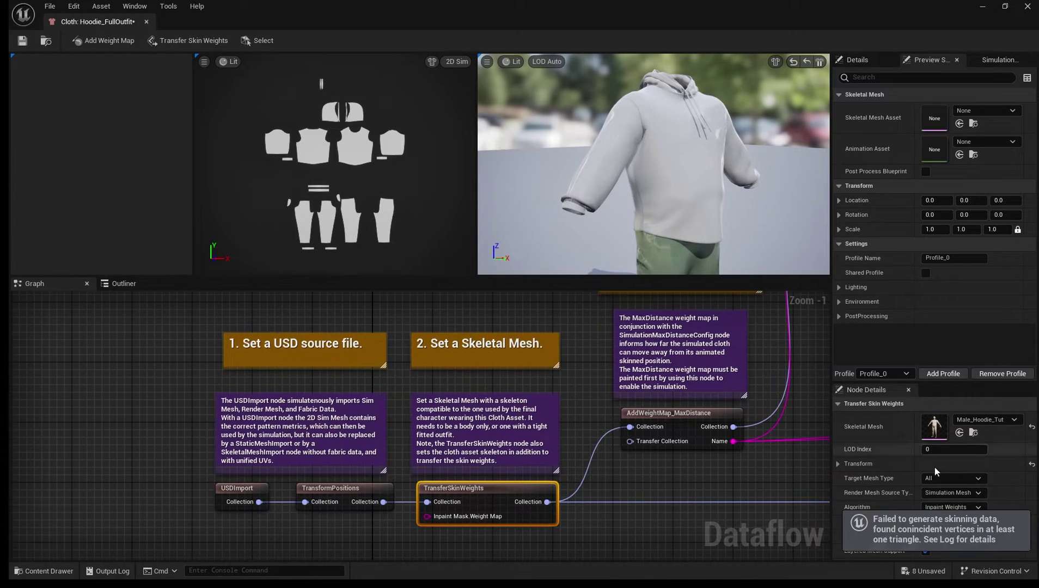
{"action": "scroll", "coordinate": [942, 466], "scroll_direction": "down", "scroll_amount": 3}
{"action": "scroll", "coordinate": [939, 463], "scroll_direction": "down", "scroll_amount": 1}
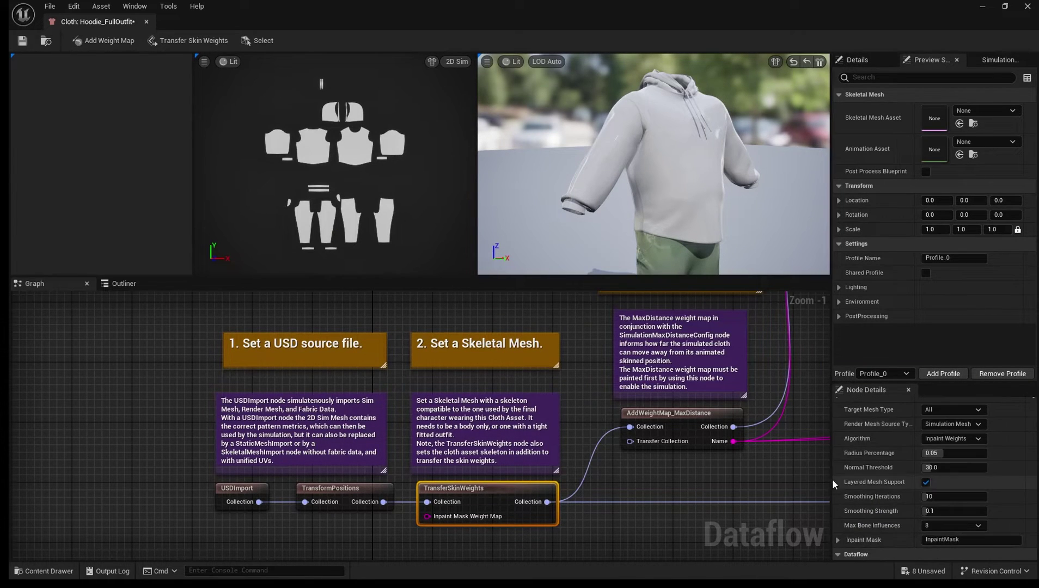
- Examine the AddWeightMap_MaxDistance node and its weight map painting options
{"action": "scroll", "coordinate": [737, 409], "scroll_direction": "down", "scroll_amount": 5}
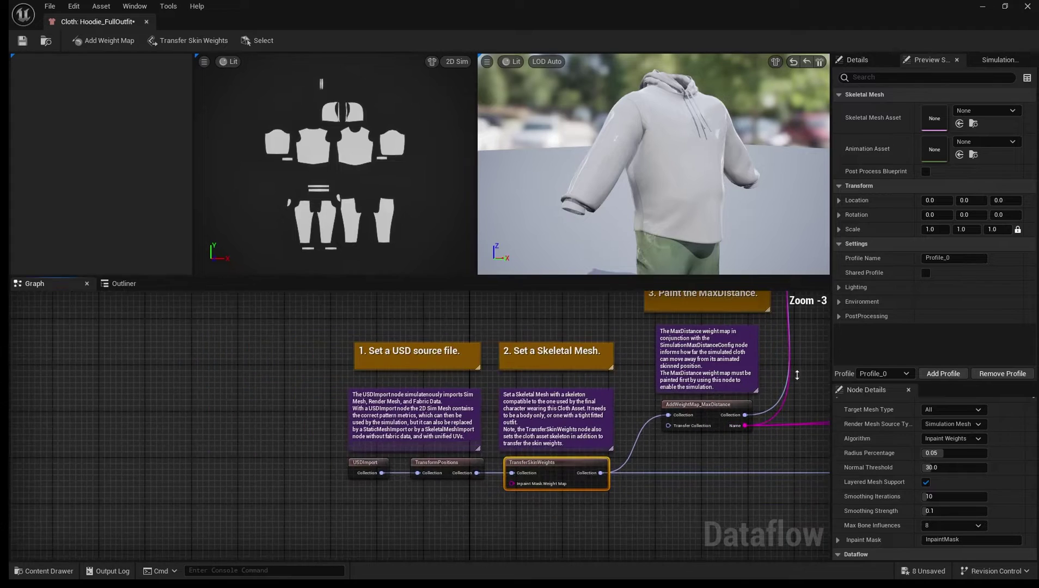
{"action": "left_click", "coordinate": [795, 387]}
{"action": "right_click_drag", "start_coordinate": [796, 387], "coordinate": [538, 427]}
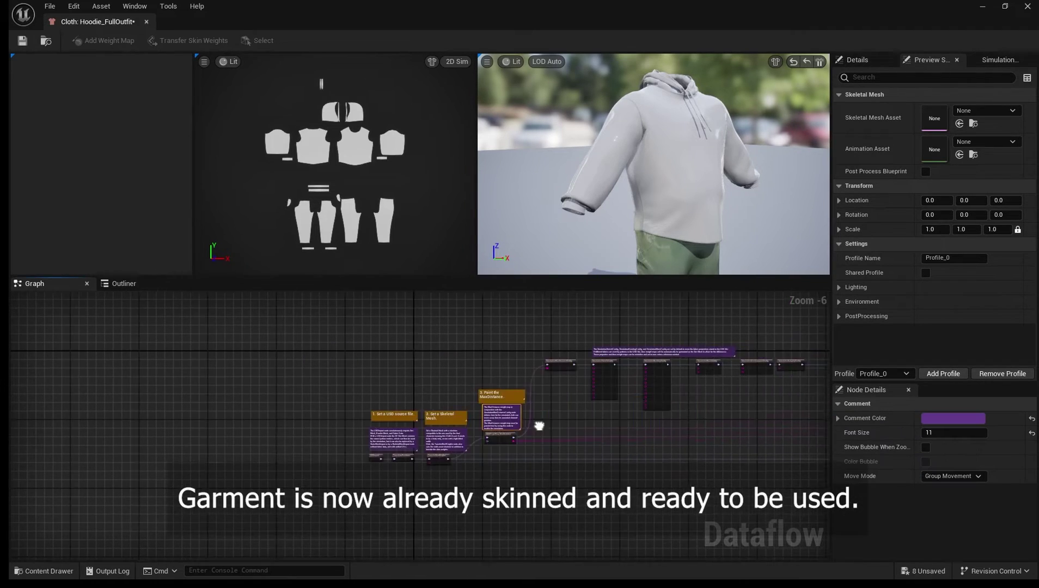
{"action": "scroll", "coordinate": [524, 434], "scroll_direction": "up", "scroll_amount": 5}
{"action": "left_click", "coordinate": [440, 447]}
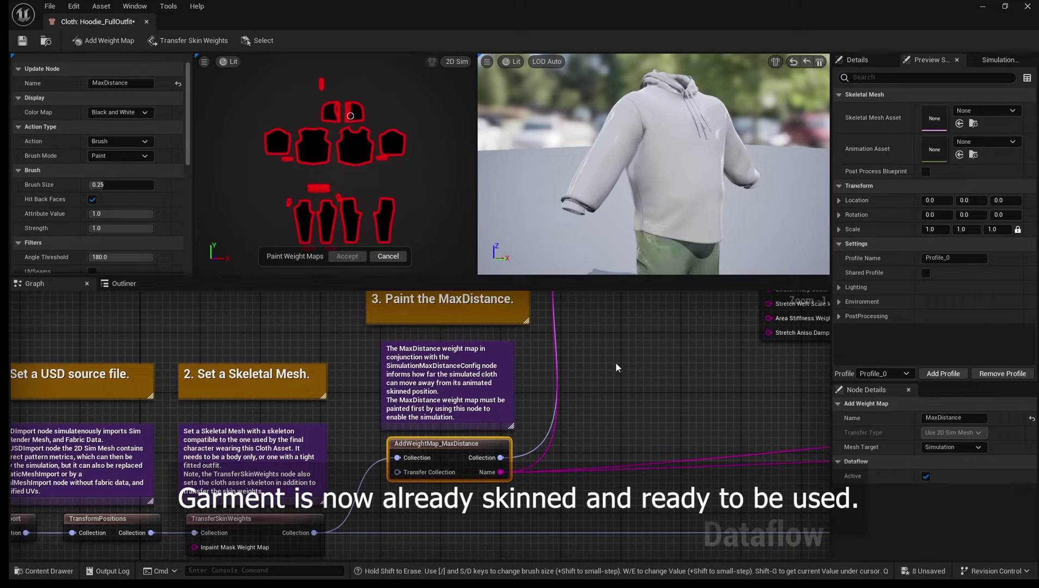
- Check which physics assets can be assigned in the SetPhysicsAsset node of the cloth graph
{"action": "scroll", "coordinate": [583, 381], "scroll_direction": "down", "scroll_amount": 5}
{"action": "right_click_drag", "start_coordinate": [676, 381], "coordinate": [207, 429]}
{"action": "scroll", "coordinate": [590, 375], "scroll_direction": "up", "scroll_amount": 3}
{"action": "scroll", "coordinate": [590, 373], "scroll_direction": "up", "scroll_amount": 1}
{"action": "left_click", "coordinate": [540, 389]}
{"action": "left_click", "coordinate": [438, 383]}
{"action": "left_click", "coordinate": [985, 420]}
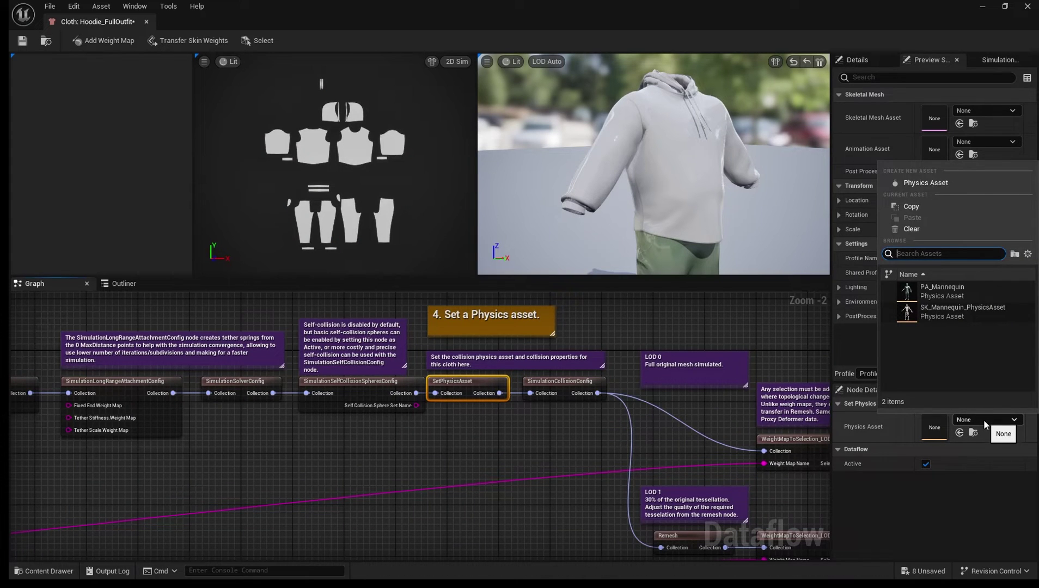
{"action": "left_click", "coordinate": [984, 420]}
- Start Create and Assign for a new physics asset on the Male_Hoodie_Tut skeletal mesh in the Male_hoodie_tut Assets folder
{"action": "left_click", "coordinate": [43, 570]}
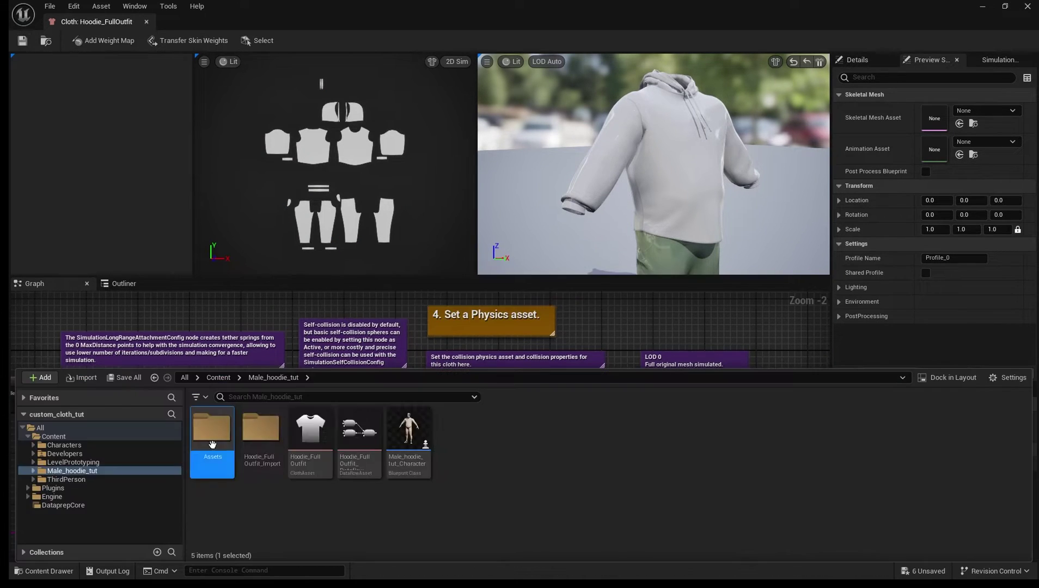
{"action": "left_click", "coordinate": [62, 479]}
{"action": "left_click", "coordinate": [629, 462]}
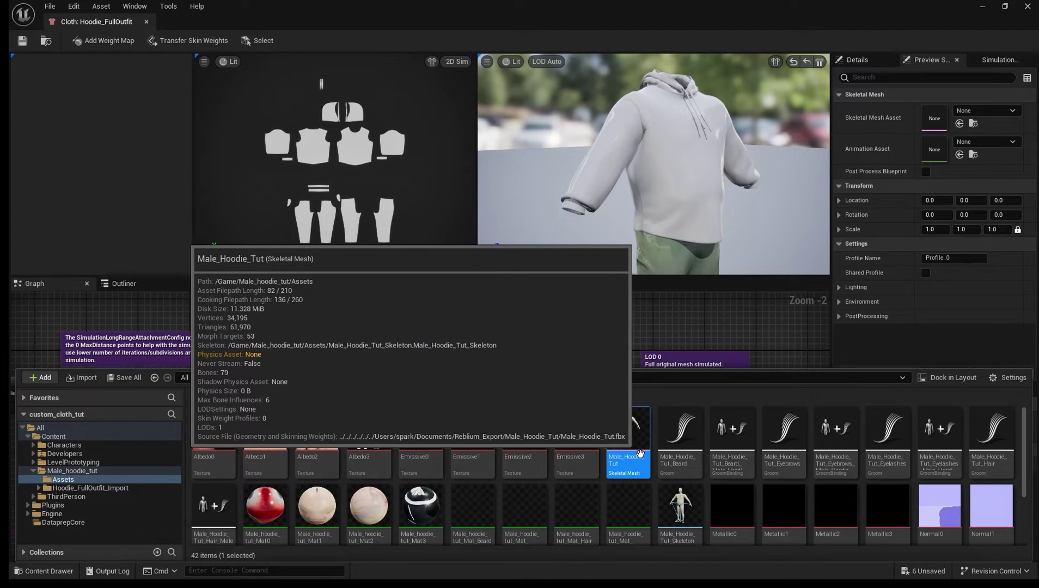
{"action": "right_click", "coordinate": [631, 462]}
{"action": "mouse_move", "coordinate": [700, 111]}
{"action": "mouse_move", "coordinate": [848, 143]}
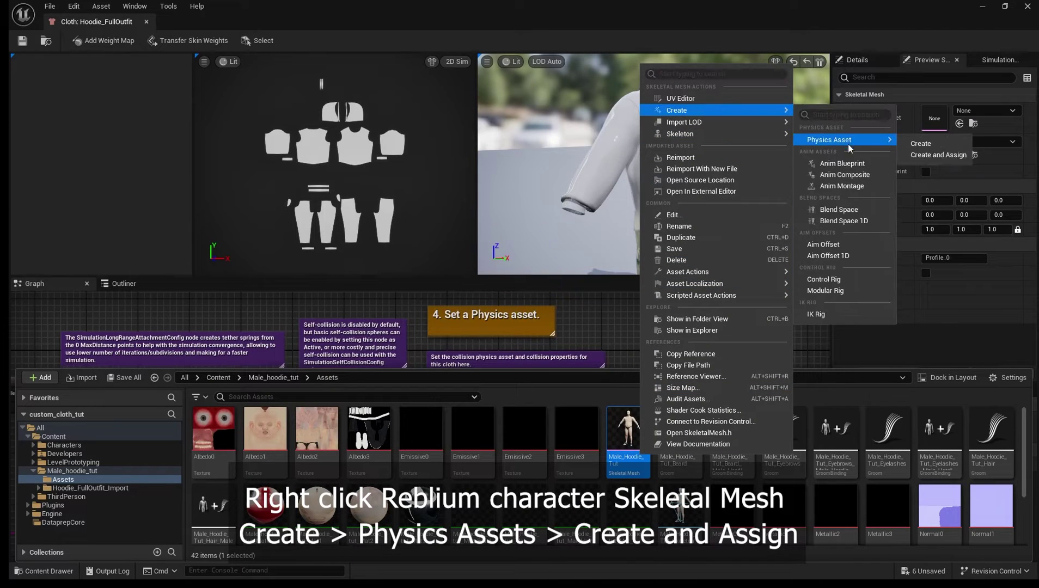
{"action": "left_click", "coordinate": [928, 155]}
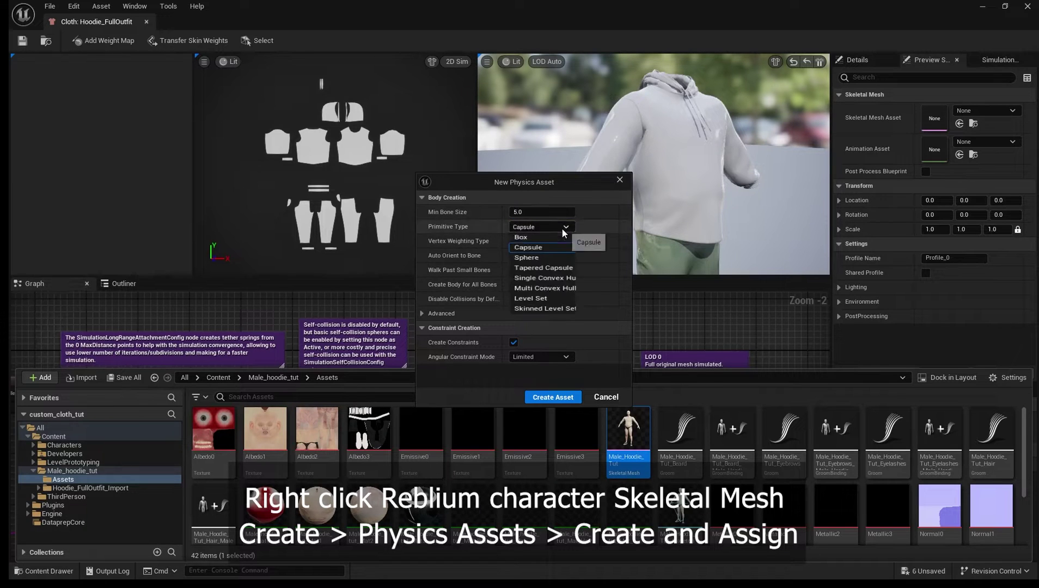
- Set the new physics asset's primitive type to Tapered Capsule (Cloth Only) and create the asset
{"action": "left_click", "coordinate": [557, 246]}
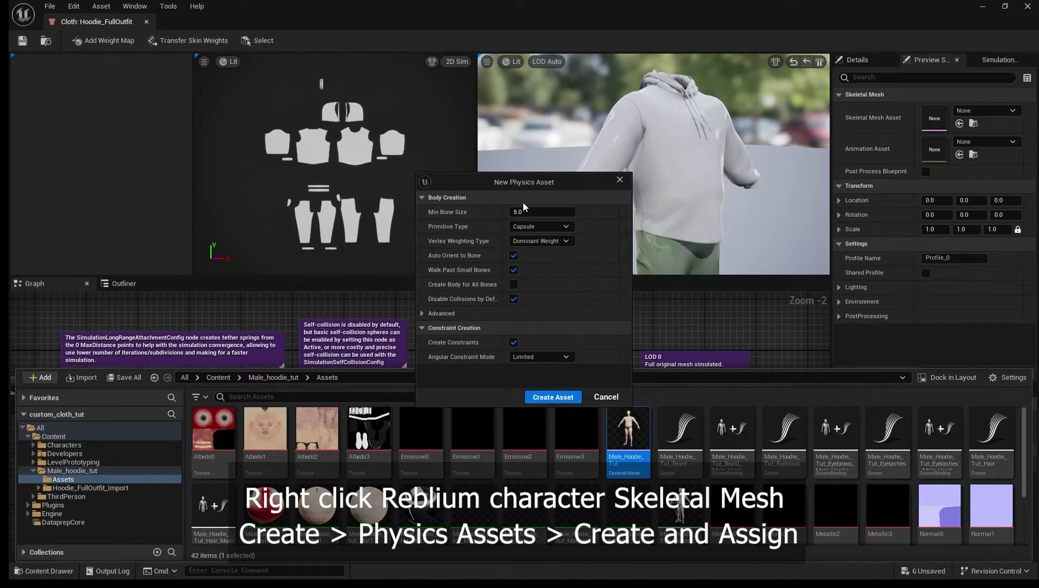
{"action": "left_click", "coordinate": [552, 228]}
{"action": "left_click", "coordinate": [563, 268]}
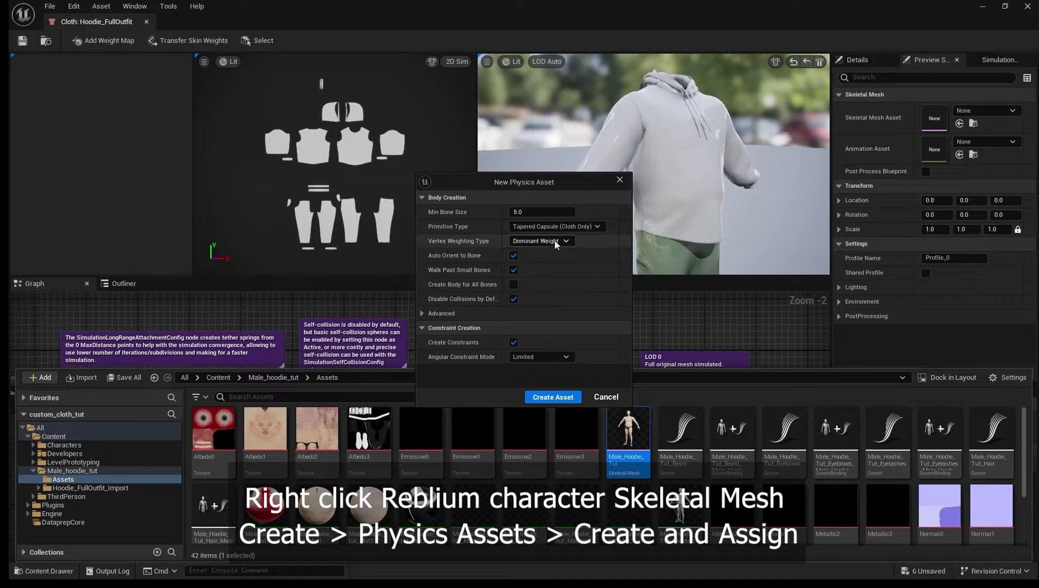
{"action": "left_click", "coordinate": [455, 319]}
{"action": "scroll", "coordinate": [456, 319], "scroll_direction": "down", "scroll_amount": 3}
{"action": "left_click", "coordinate": [553, 397]}
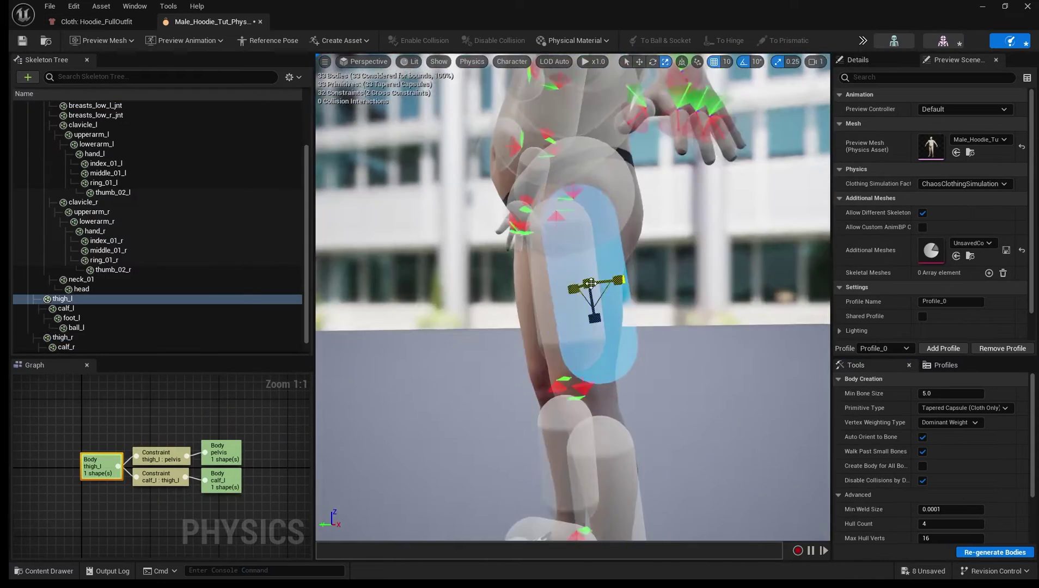
- Adjust the physics capsules of the left thigh, left foot and spine_01 to fit the character's body
{"action": "right_click", "coordinate": [568, 348]}
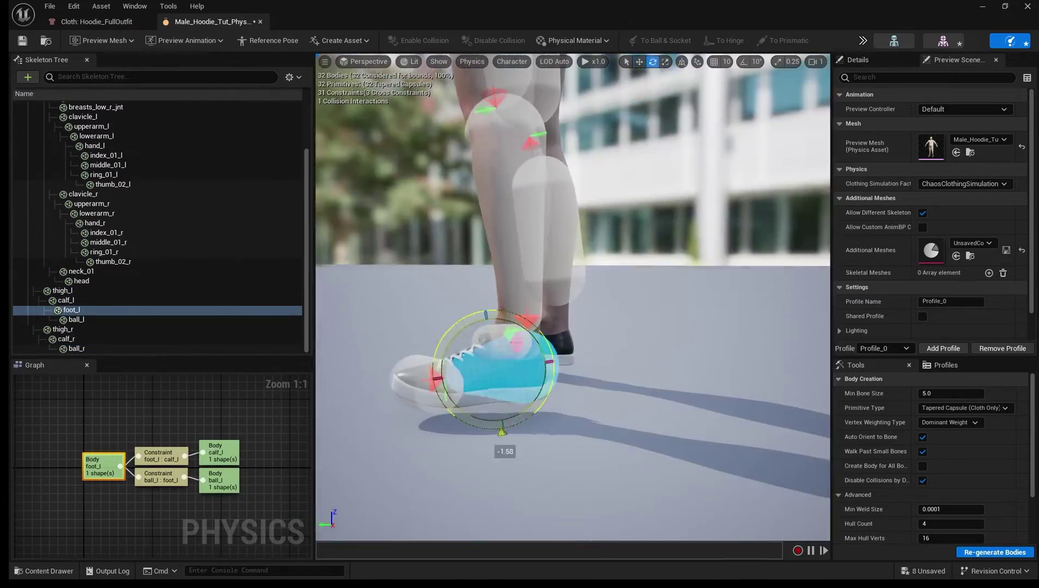
{"action": "right_click", "coordinate": [614, 128]}
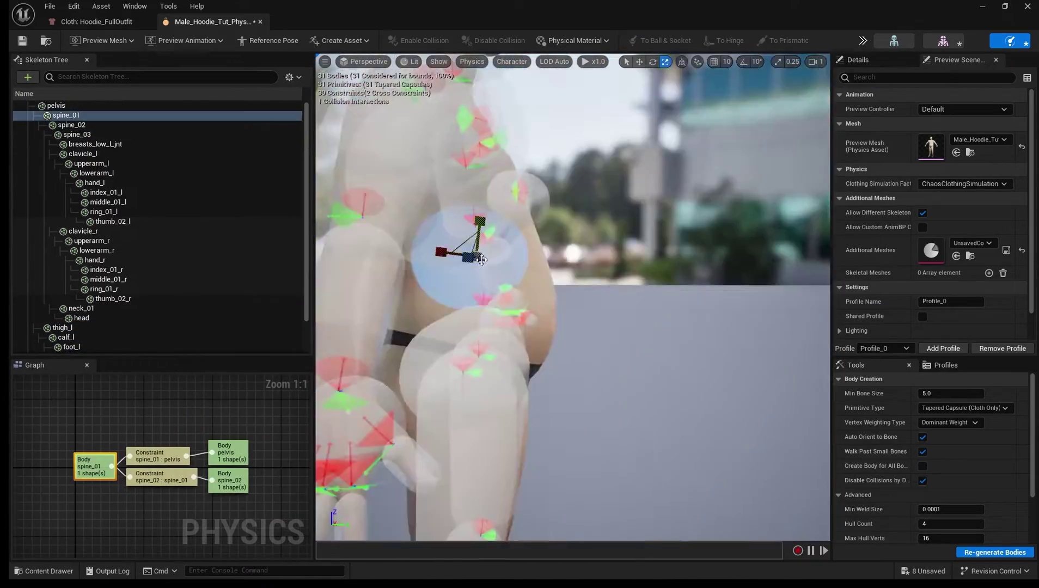
{"action": "left_click", "coordinate": [616, 186]}
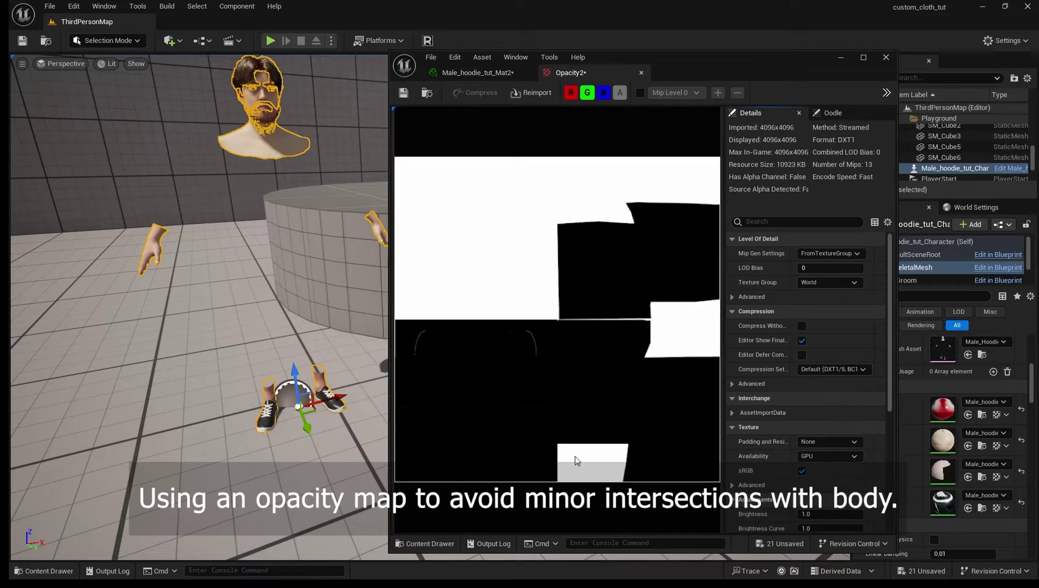
- Add a Chaos Cloth component to the Male_hoodie_tut_Character blueprint
{"action": "left_click", "coordinate": [174, 310]}
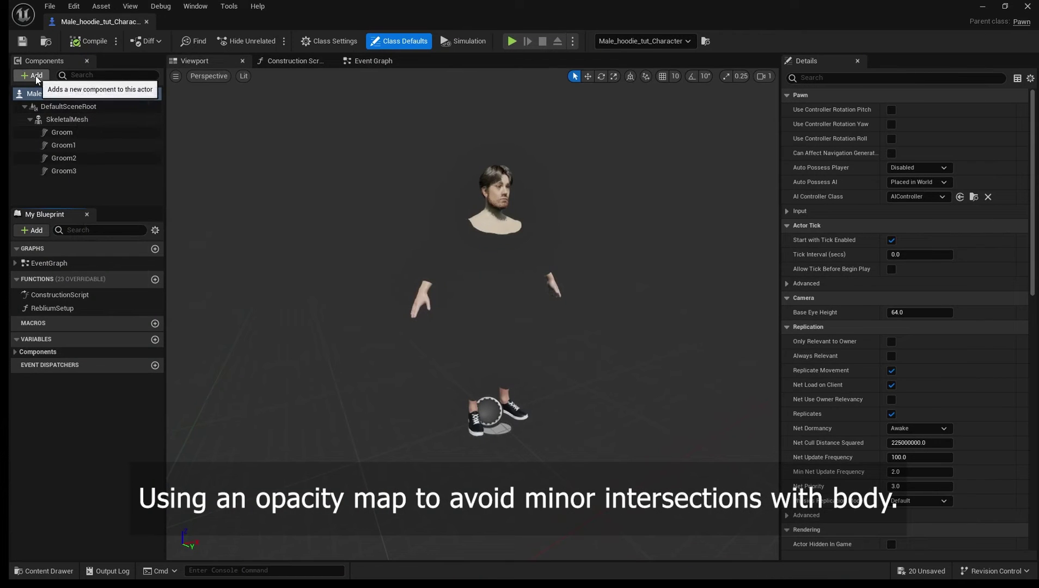
{"action": "left_click", "coordinate": [33, 76]}
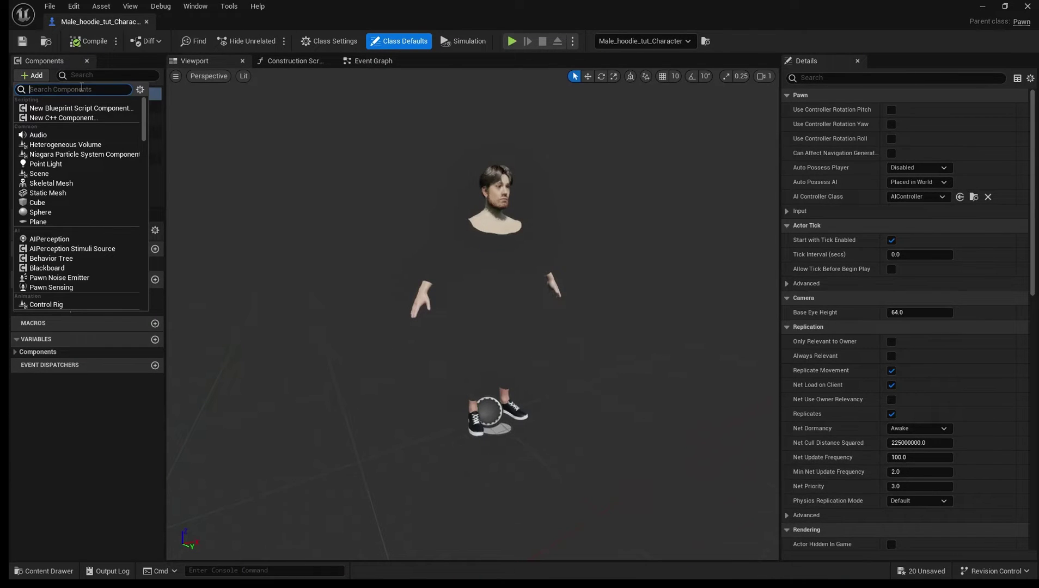
{"action": "type", "text": "cloth"}
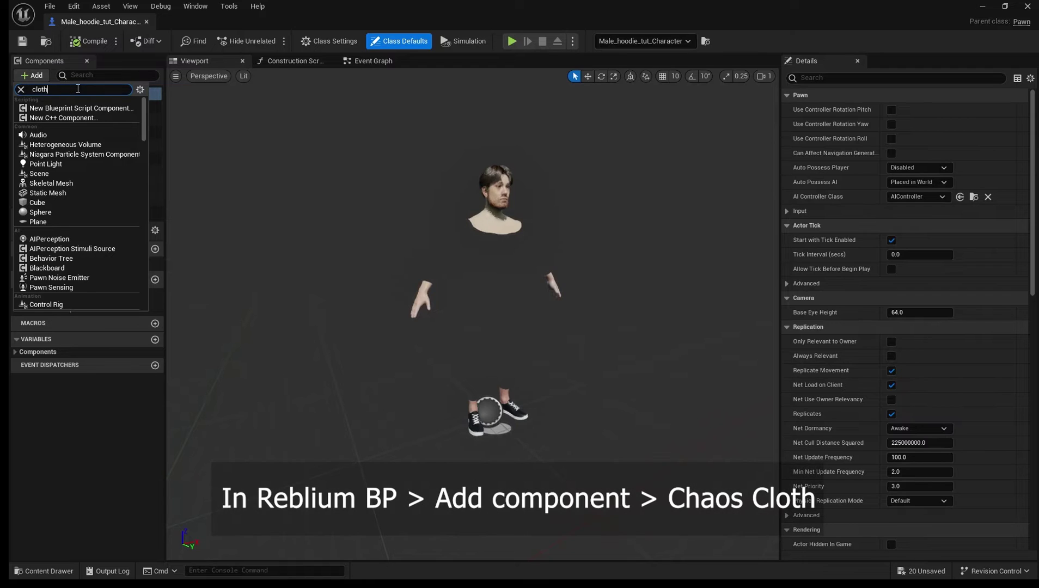
{"action": "left_click", "coordinate": [63, 109]}
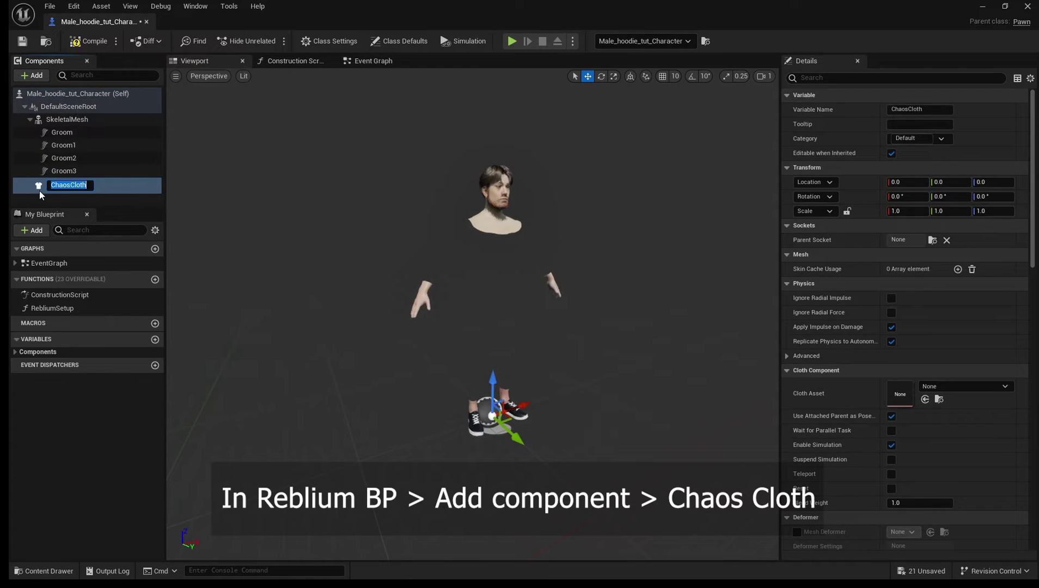
- Assign the Hoodie_FullOutfit cloth asset to the ChaosCloth component and parent the component under SkeletalMesh
{"action": "left_click", "coordinate": [962, 386]}
{"action": "left_click", "coordinate": [924, 258]}
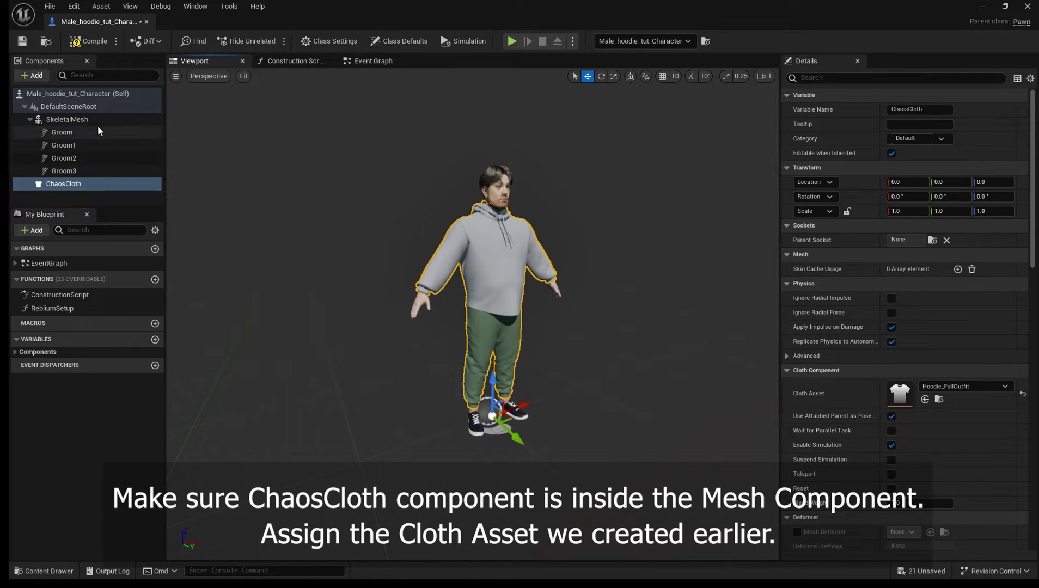
{"action": "left_click", "coordinate": [67, 119]}
{"action": "left_click_drag", "start_coordinate": [64, 183], "coordinate": [84, 132]}
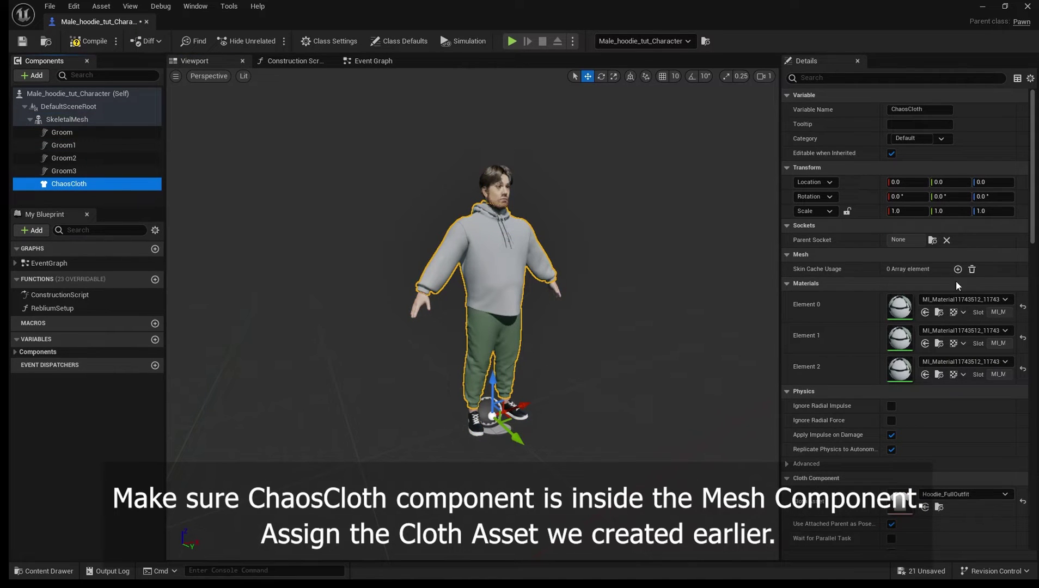
- Set the SkeletalMesh component's animation mode to Use Animation Asset and assign Hoodie_AnimBP_MM_Idle as its animation
{"action": "left_click", "coordinate": [68, 107]}
{"action": "left_click", "coordinate": [67, 120]}
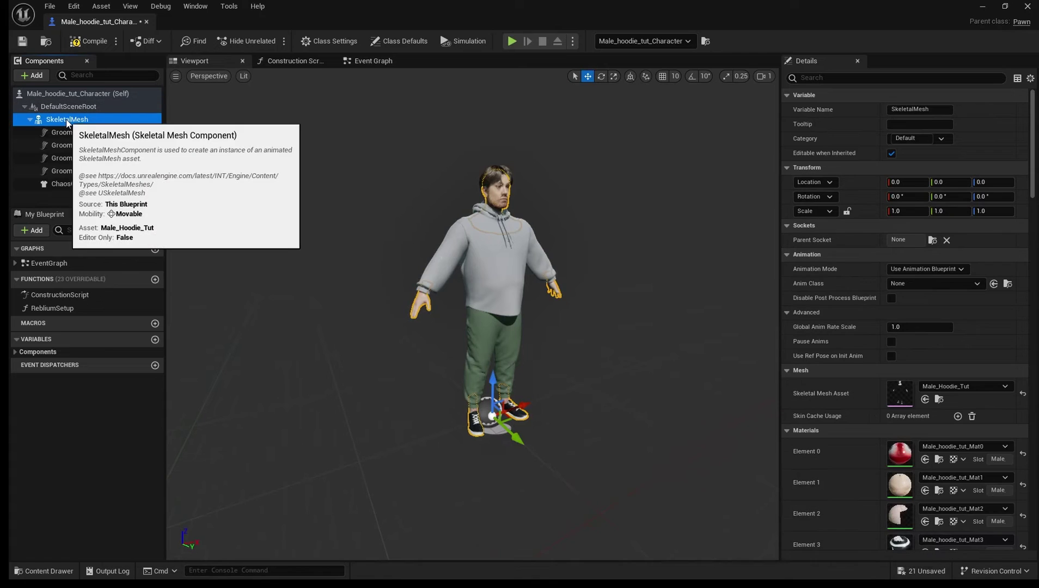
{"action": "left_click", "coordinate": [926, 269]}
{"action": "left_click", "coordinate": [948, 286]}
{"action": "left_click", "coordinate": [966, 282]}
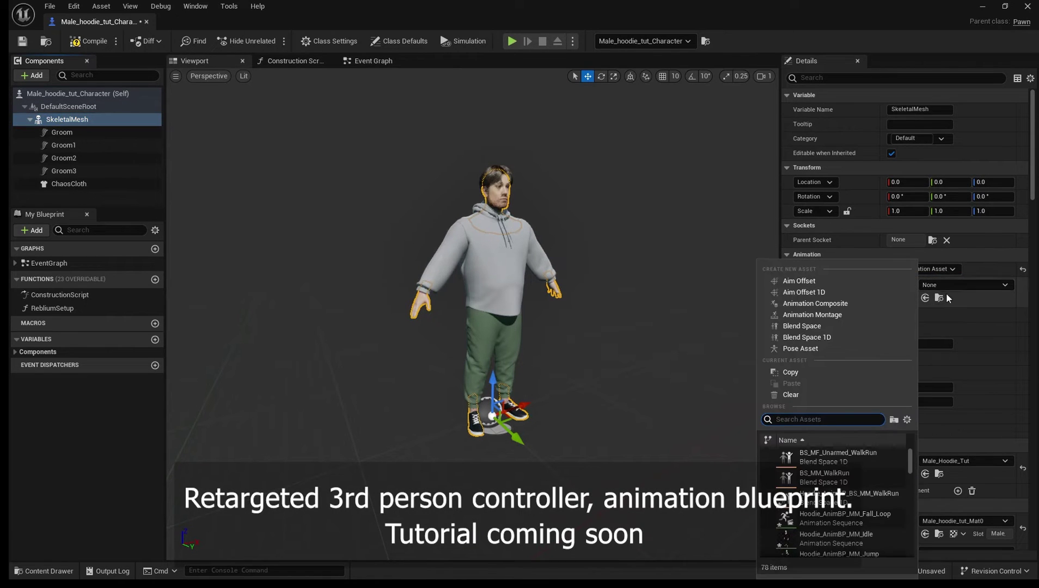
{"action": "left_click", "coordinate": [869, 534]}
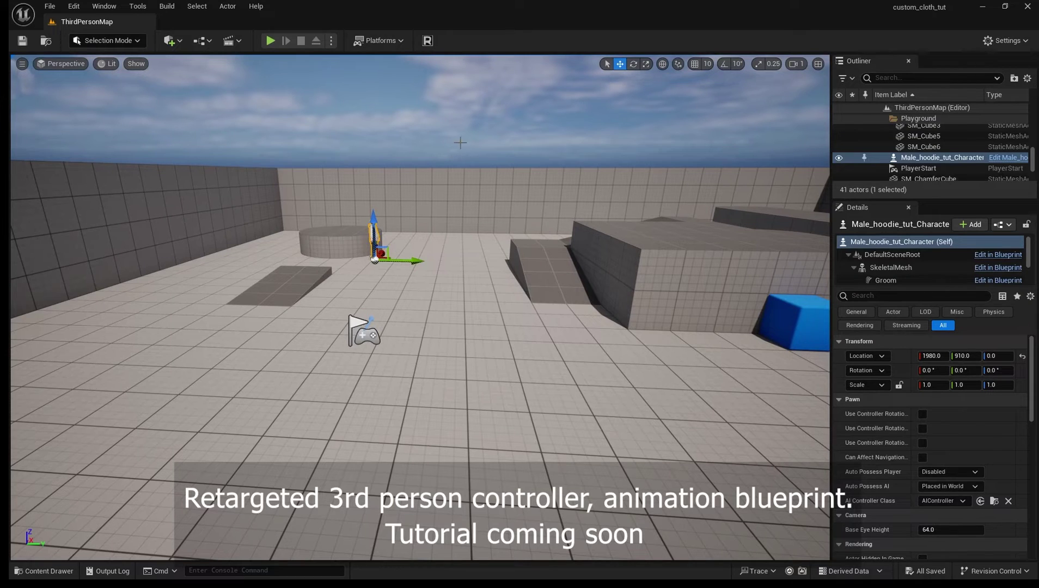
- Play-test ThirdPersonMap in the editor, running and jumping with the hoodie character to check the outfit's movement
{"action": "left_click", "coordinate": [460, 143]}
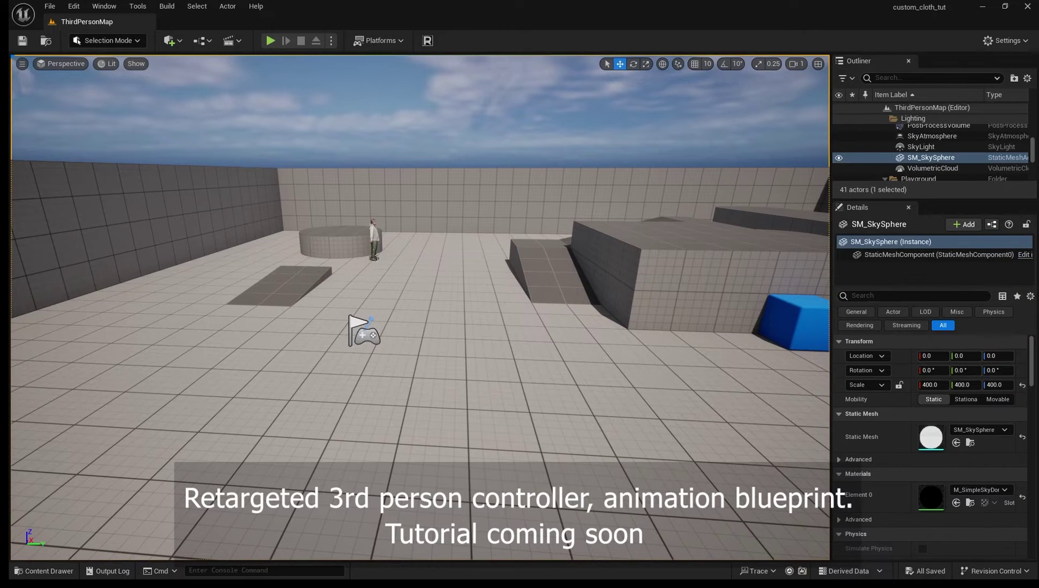
{"action": "key", "text": "w"}
{"action": "right_click_drag", "start_coordinate": [461, 143], "coordinate": [438, 144]}
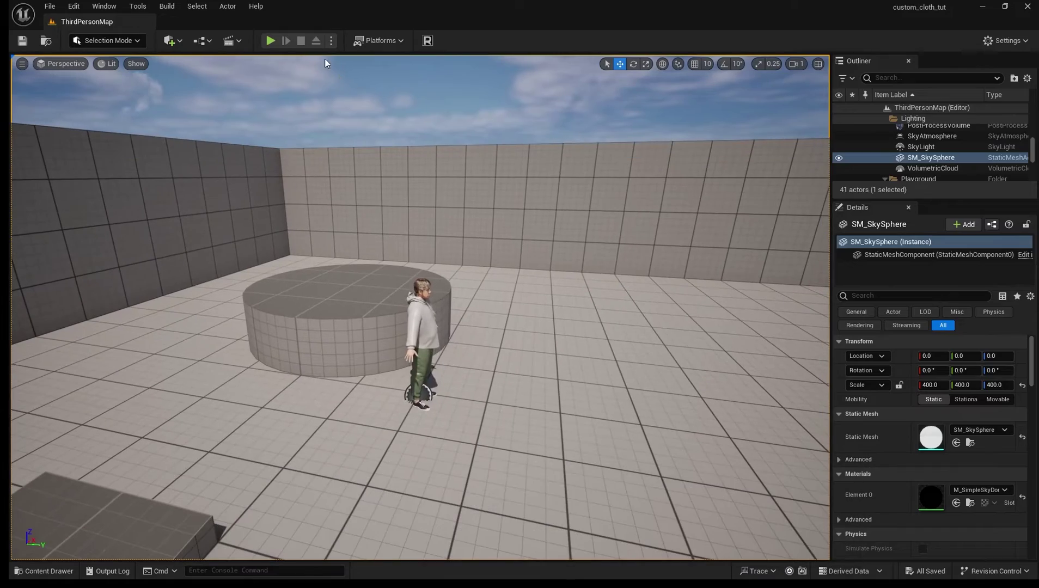
{"action": "left_click", "coordinate": [270, 40]}
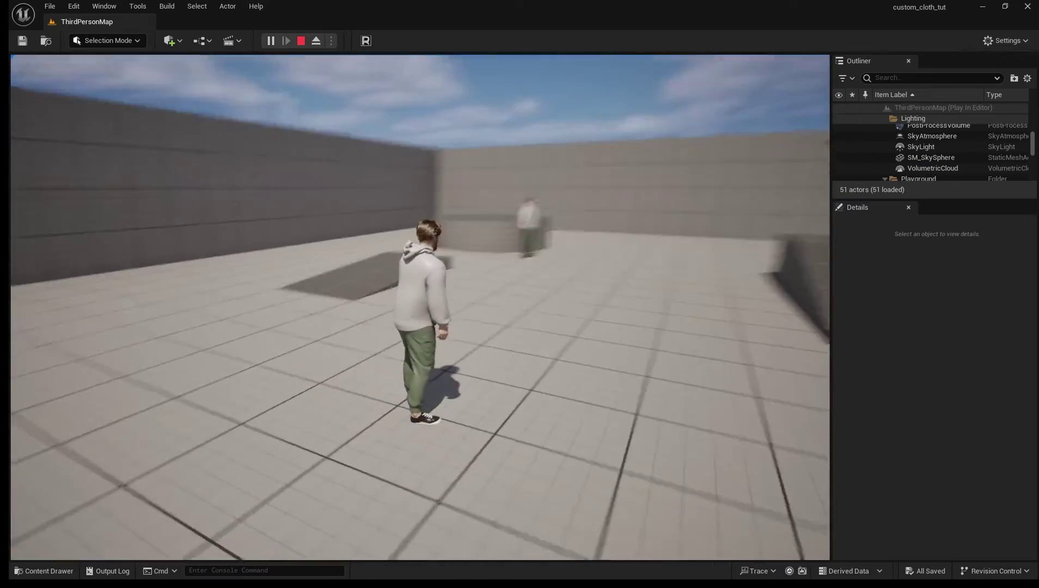
{"action": "key", "text": "space"}
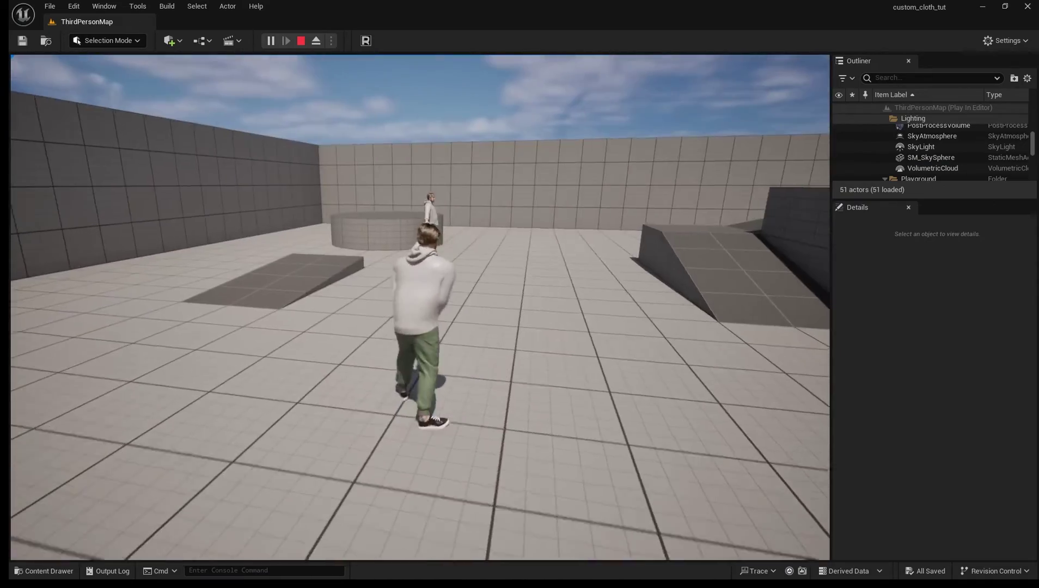
{"action": "key", "text": "w"}
{"action": "key", "text": "a"}
{"action": "key", "text": "w"}
{"action": "key", "text": "space"}
{"action": "key", "text": "space"}
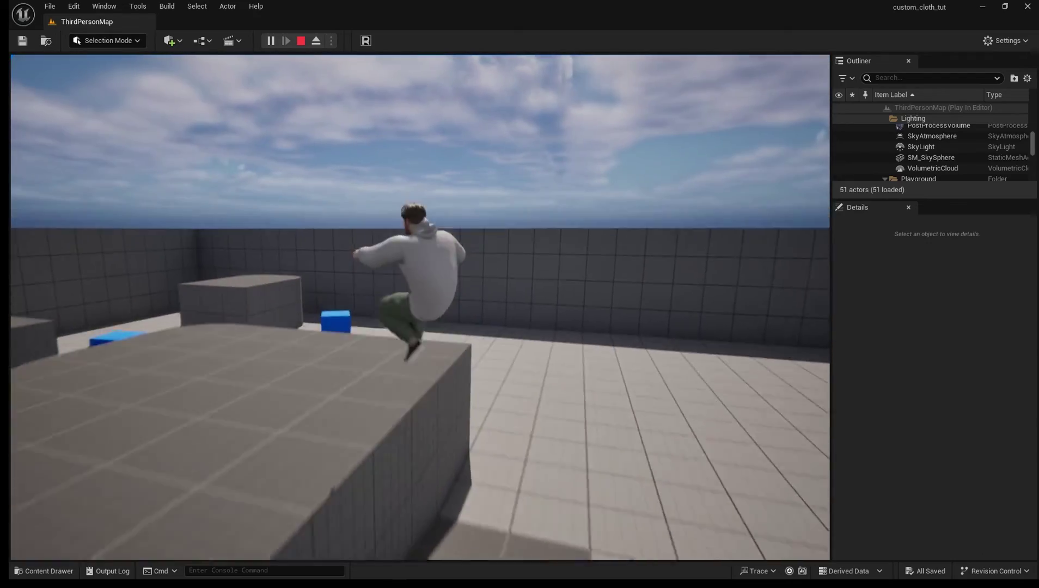
{"action": "key", "text": "w"}
{"action": "key", "text": "space"}
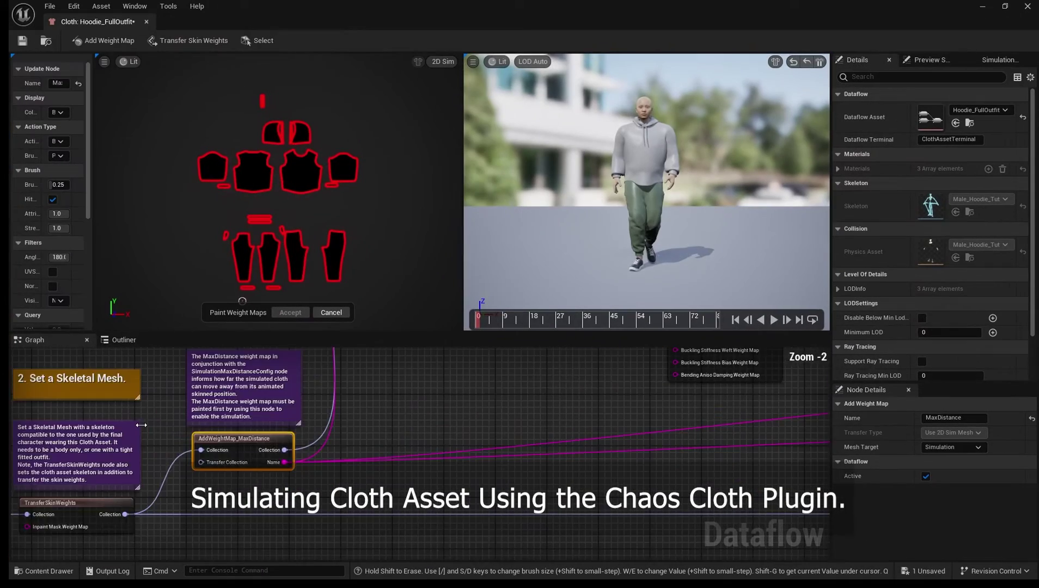
- Paint the lower areas of the hoodie's body and sleeve pattern pieces in the MaxDistance weight map with a 1.0-value brush about 0.28 in size
{"action": "right_click_drag", "start_coordinate": [142, 425], "coordinate": [148, 480]}
{"action": "scroll", "coordinate": [645, 202], "scroll_direction": "up", "scroll_amount": 4}
{"action": "left_click_drag", "start_coordinate": [90, 217], "coordinate": [180, 224]}
{"action": "scroll", "coordinate": [349, 253], "scroll_direction": "up", "scroll_amount": 2}
{"action": "left_click", "coordinate": [111, 109]}
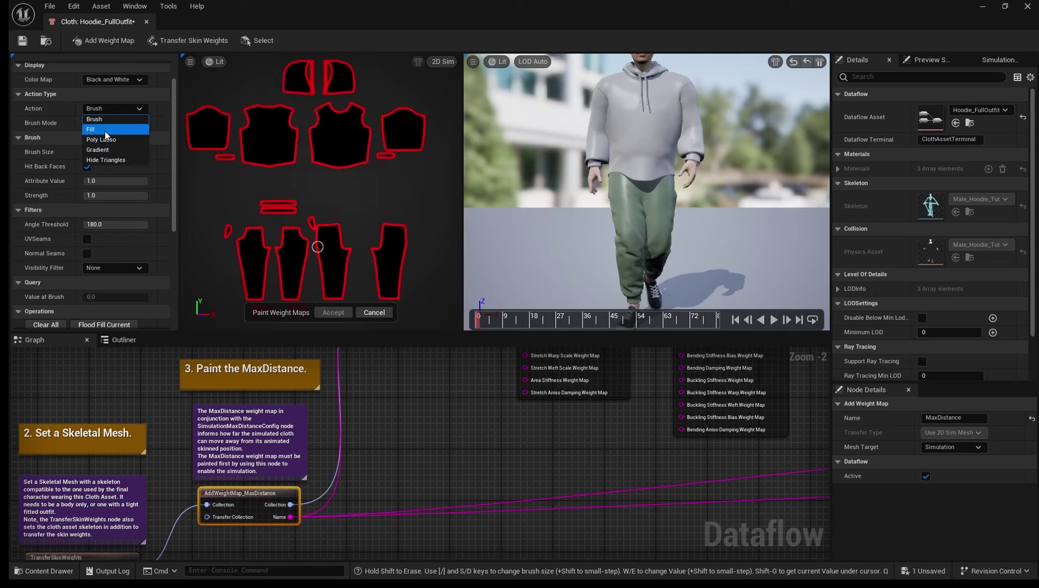
{"action": "left_click", "coordinate": [102, 120]}
{"action": "left_click_drag", "start_coordinate": [98, 152], "coordinate": [113, 152]}
{"action": "mouse_move", "coordinate": [250, 157]}
{"action": "left_mouse_down"}
{"action": "mouse_move", "coordinate": [345, 163]}
{"action": "mouse_move", "coordinate": [423, 151]}
{"action": "left_mouse_up"}
{"action": "scroll", "coordinate": [410, 143], "scroll_direction": "up", "scroll_amount": 4}
{"action": "key", "text": "ctrl+z"}
{"action": "left_click_drag", "start_coordinate": [114, 152], "coordinate": [101, 152]}
{"action": "left_click_drag", "start_coordinate": [366, 155], "coordinate": [426, 152]}
{"action": "right_click_drag", "start_coordinate": [221, 183], "coordinate": [472, 186]}
{"action": "mouse_move", "coordinate": [305, 155]}
{"action": "left_mouse_down"}
{"action": "mouse_move", "coordinate": [243, 162]}
{"action": "mouse_move", "coordinate": [308, 151]}
{"action": "left_mouse_up"}
- Switch the brush mode to Smooth and soften the MaxDistance transitions on the hoodie's body and sleeve pieces
{"action": "left_click", "coordinate": [117, 109]}
{"action": "left_click", "coordinate": [120, 120]}
{"action": "left_click", "coordinate": [115, 124]}
{"action": "left_click", "coordinate": [103, 144]}
{"action": "left_click_drag", "start_coordinate": [229, 142], "coordinate": [307, 149]}
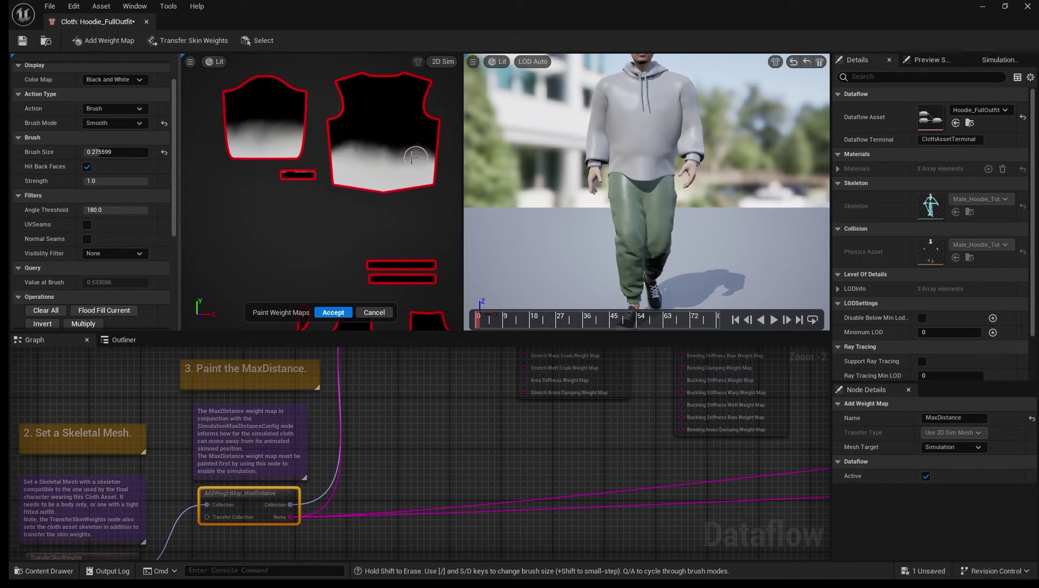
{"action": "mouse_move", "coordinate": [338, 160]}
{"action": "right_mouse_down"}
{"action": "mouse_move", "coordinate": [243, 171]}
{"action": "mouse_move", "coordinate": [338, 165]}
{"action": "right_mouse_up"}
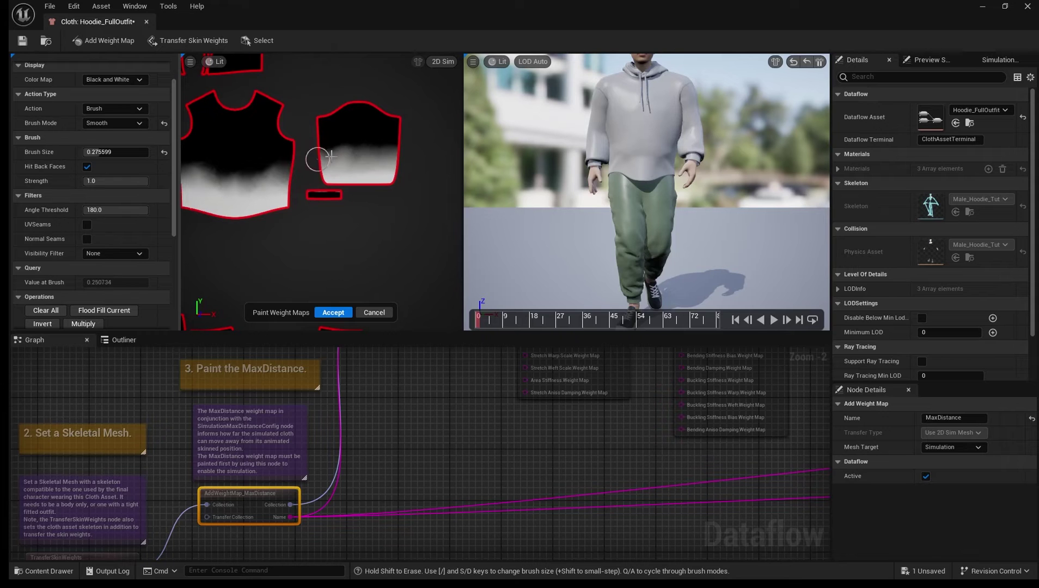
{"action": "scroll", "coordinate": [353, 153], "scroll_direction": "down", "scroll_amount": 4}
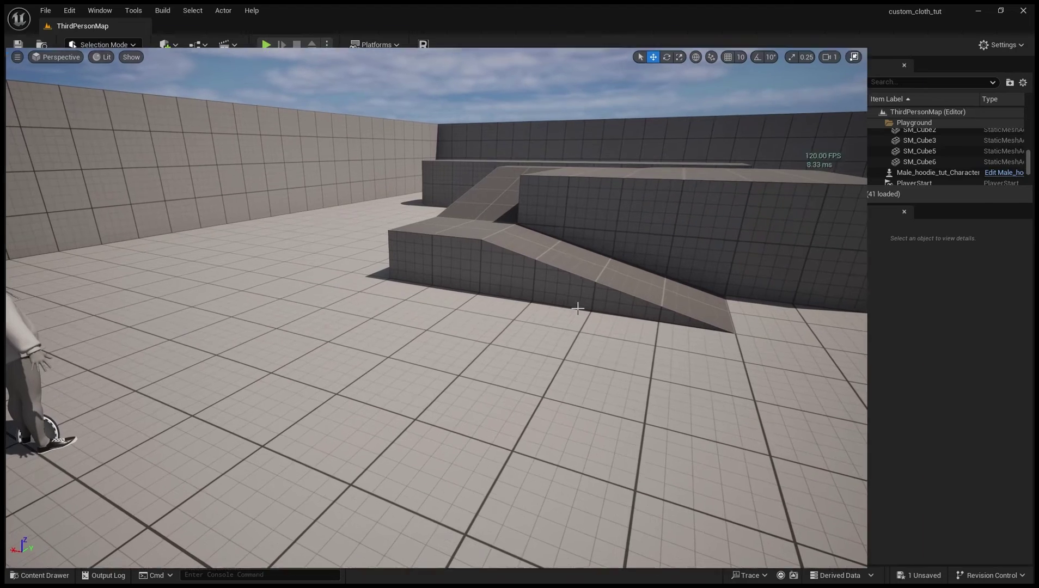
- Play-test the level in full screen and run the character in several directions to examine the simulated outfit
{"action": "key", "text": "F11"}
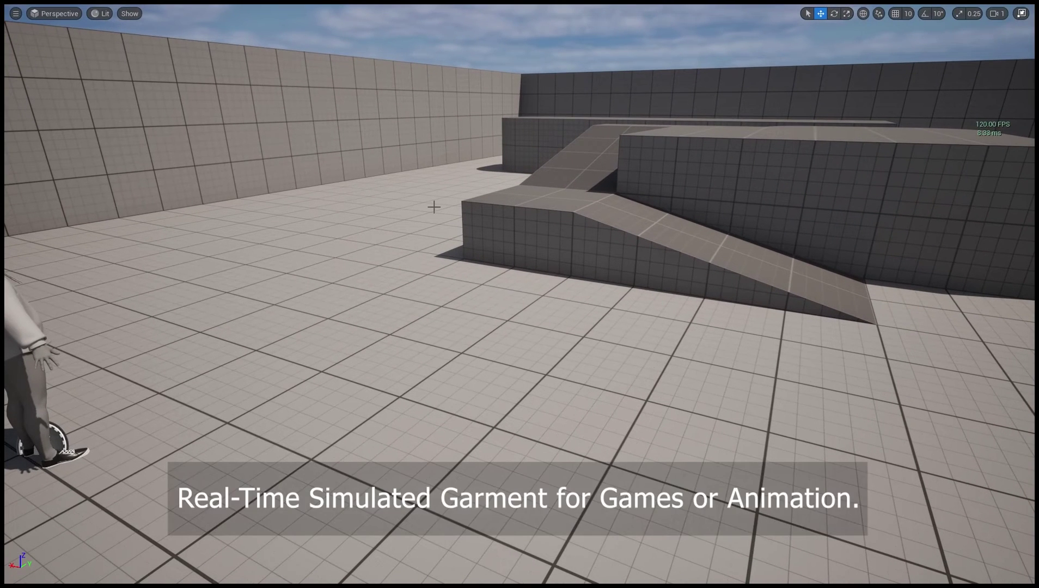
{"action": "key", "text": "alt+p"}
{"action": "left_click", "coordinate": [434, 207]}
{"action": "key", "text": "d"}
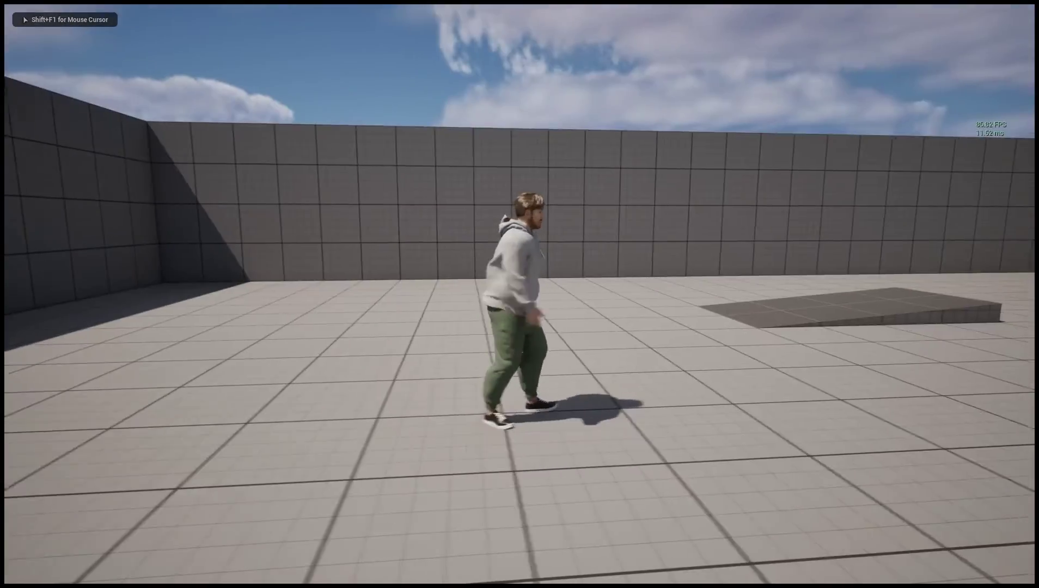
{"action": "key", "text": "w"}
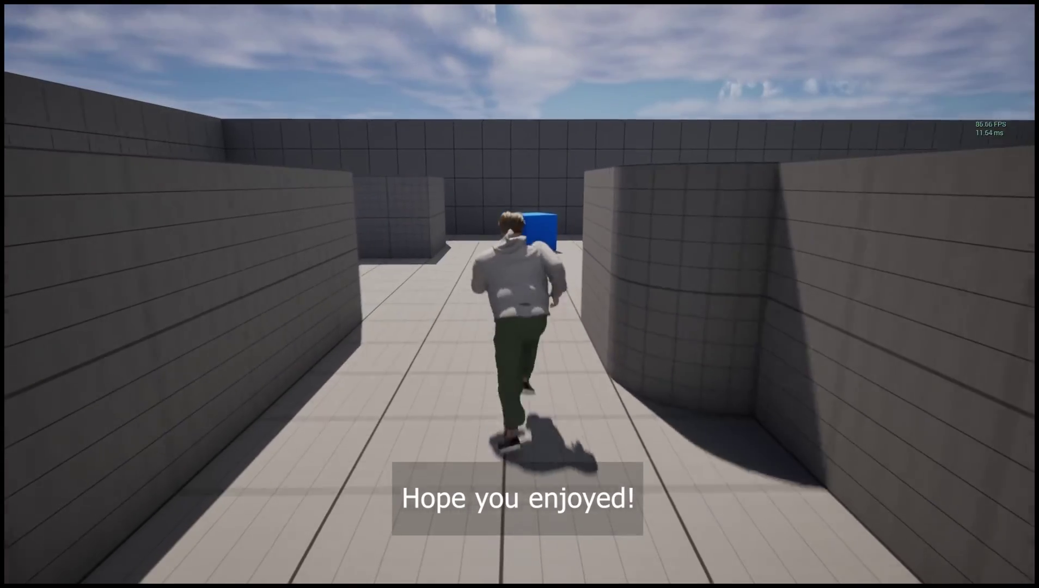
{"action": "key", "text": "d"}
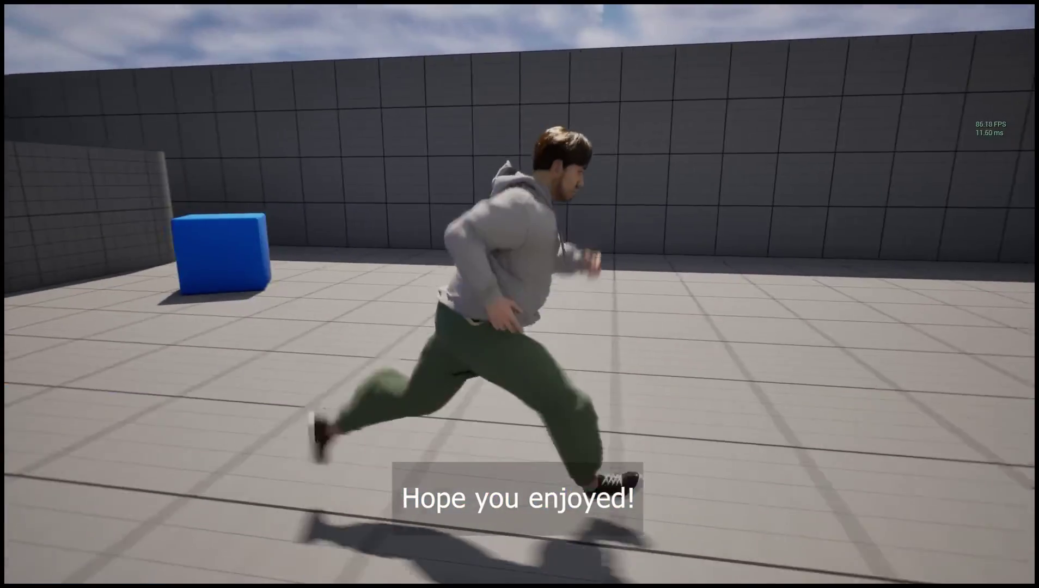
{"action": "key", "text": "s"}
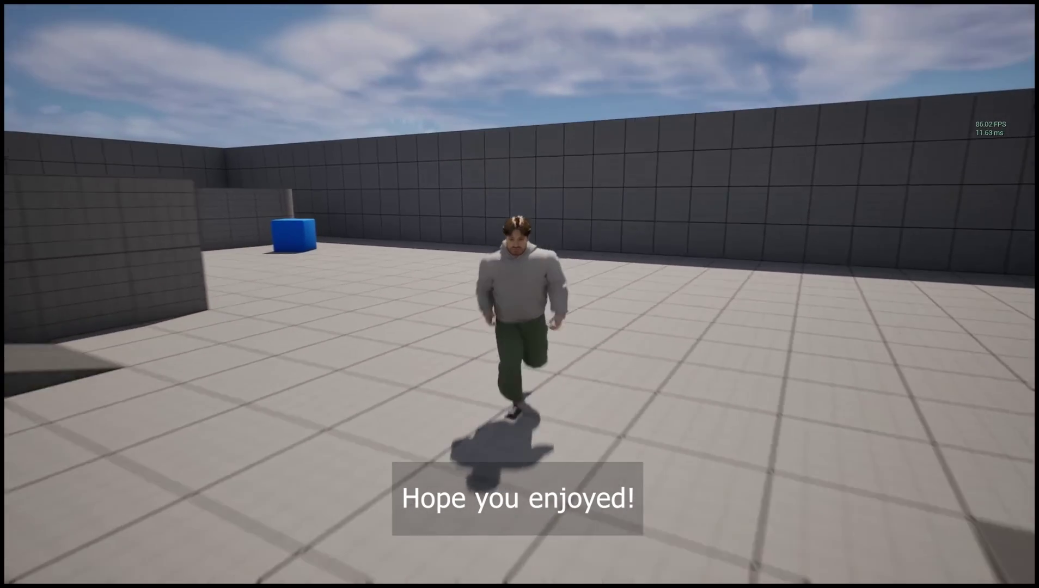